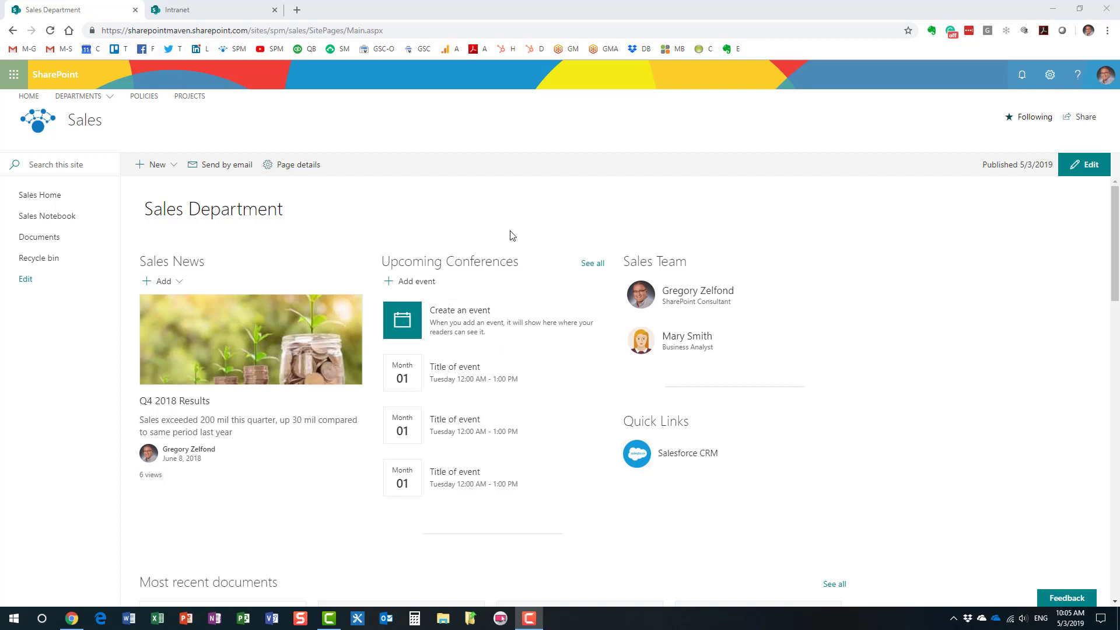
# Step: On the Intranet site, open Audit log reports through Site information > View all site settings
pyautogui.click(227, 15)
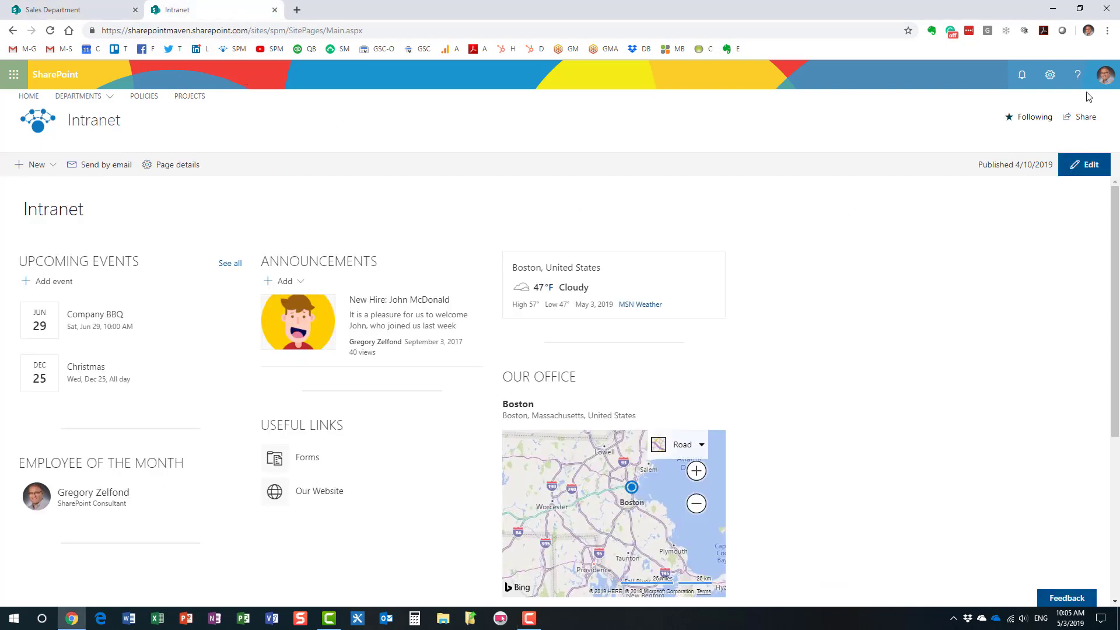
pyautogui.click(1048, 76)
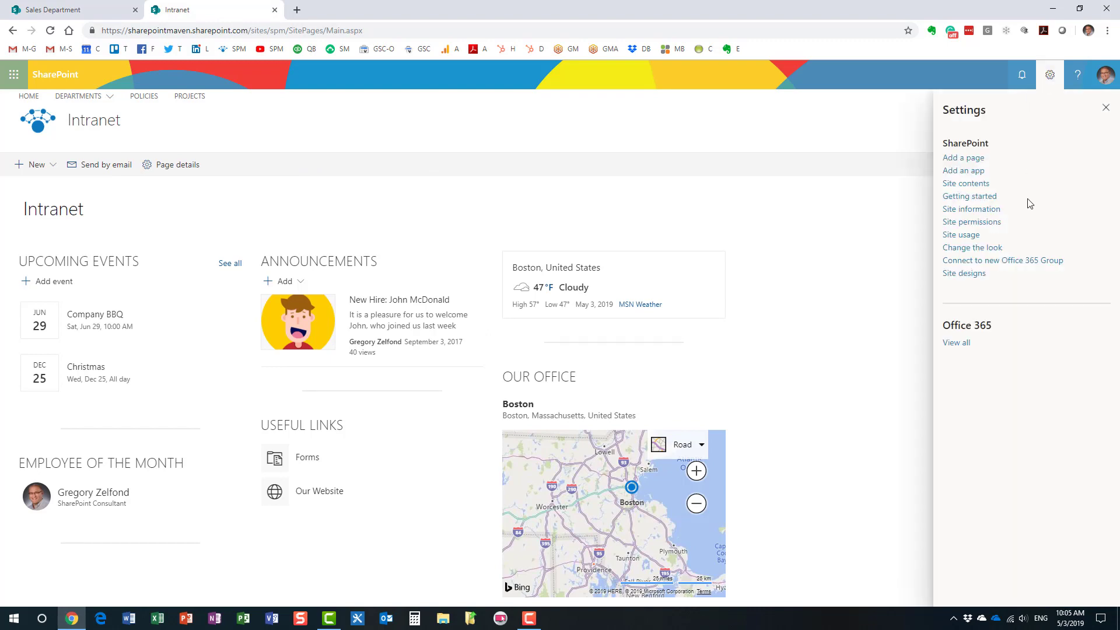
pyautogui.click(985, 210)
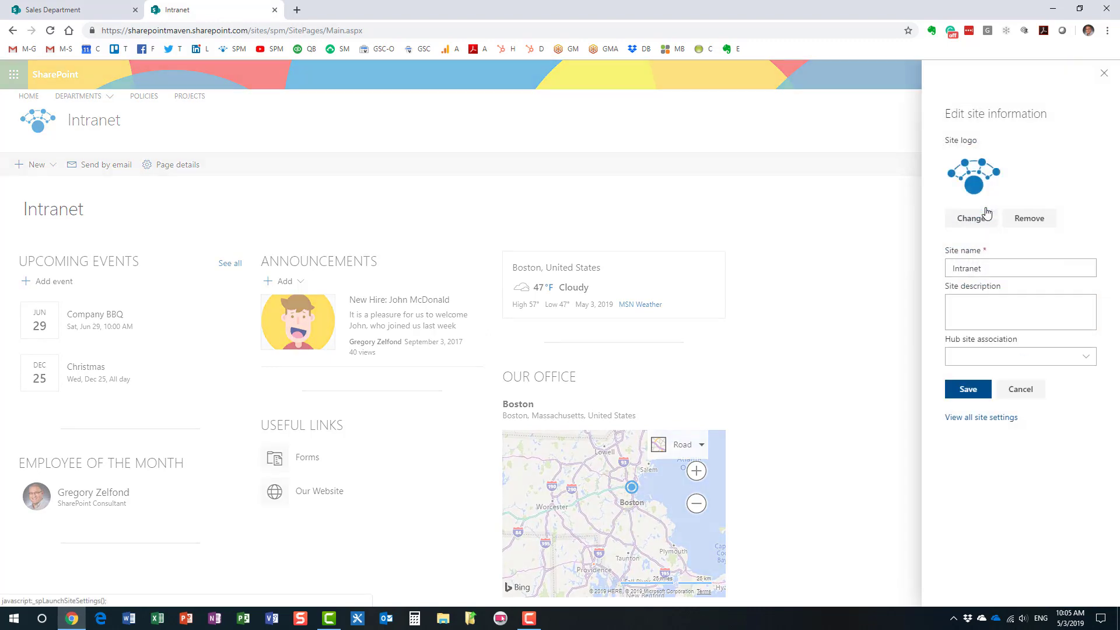
pyautogui.click(979, 417)
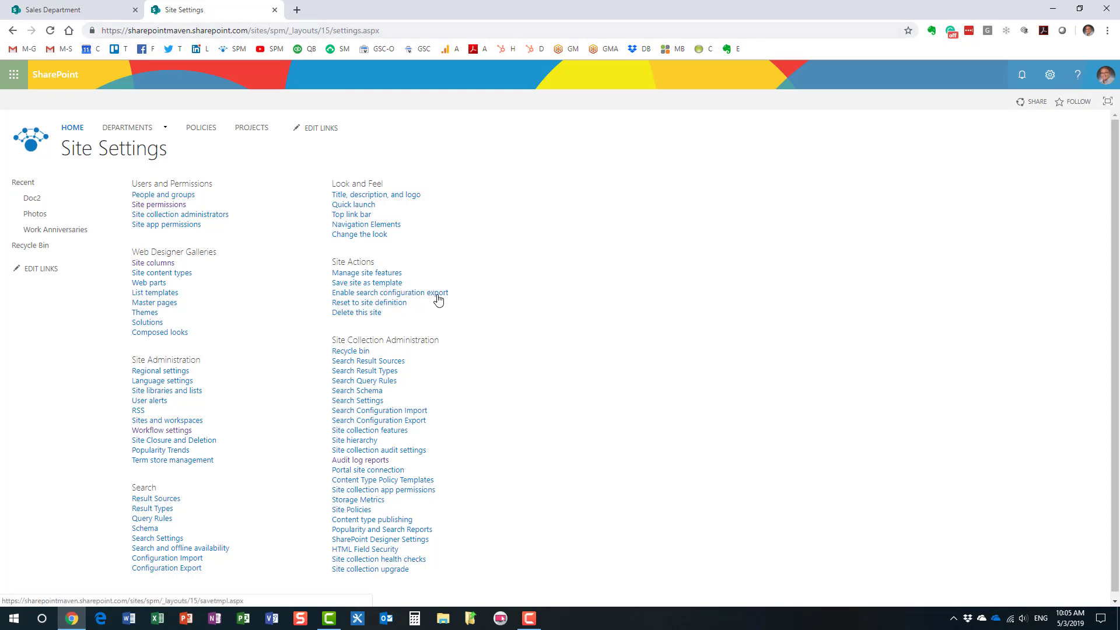
pyautogui.click(376, 461)
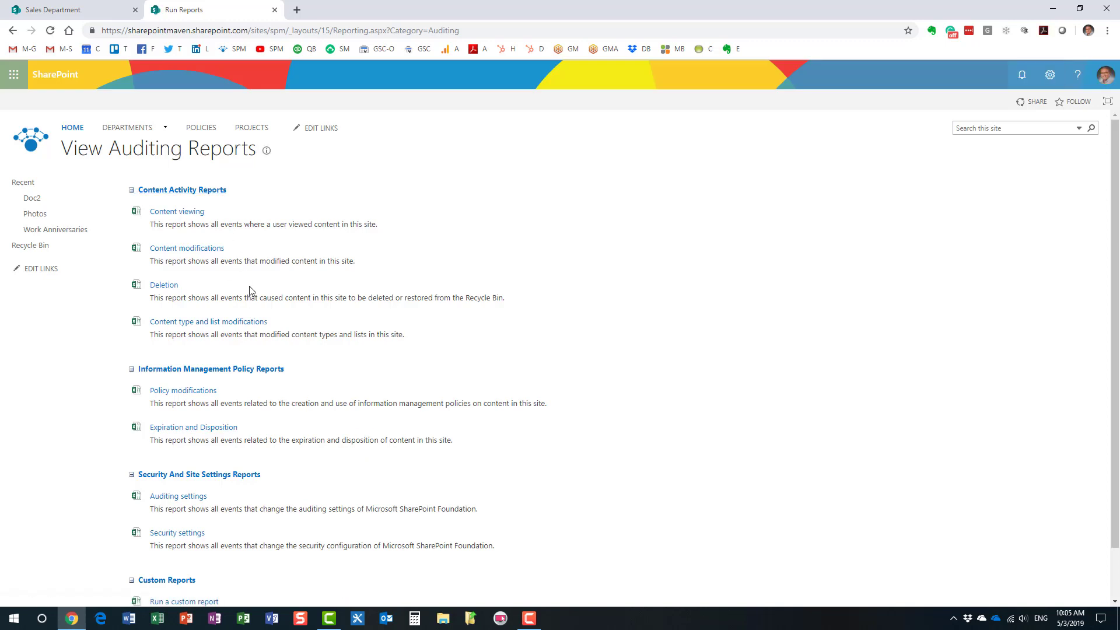
pyautogui.scroll(-1, 249, 292)
pyautogui.scroll(1, 255, 306)
# Step: Close the Run Reports tab to get back to the Sales Department site
pyautogui.click(274, 11)
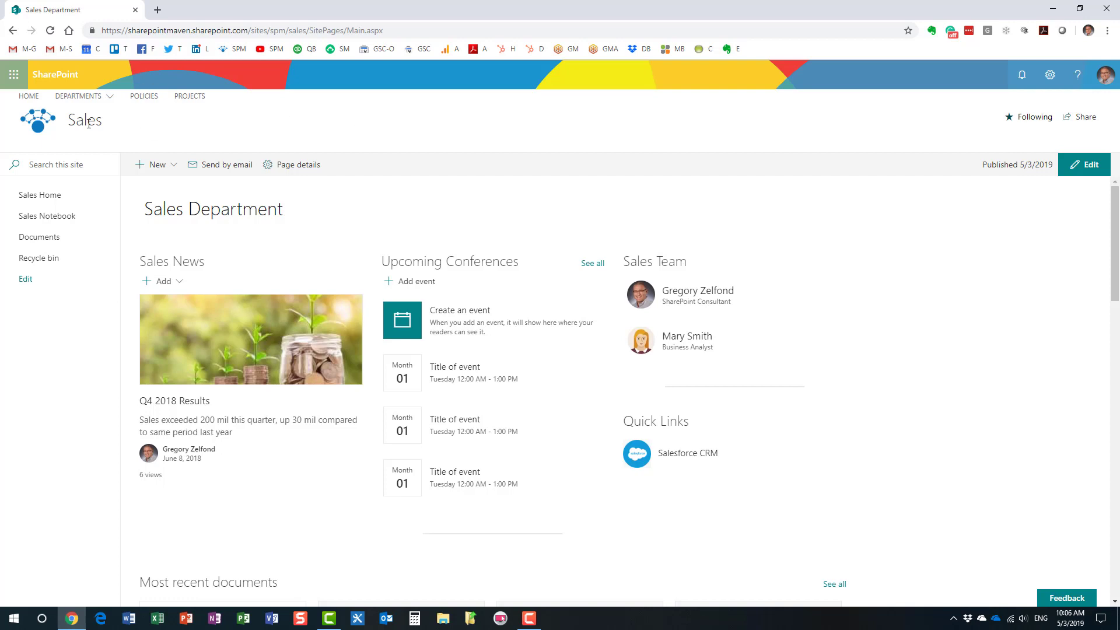
# Step: Open Site usage for the Sales site, showing 4 unique viewers over the last 7 days
pyautogui.click(1050, 77)
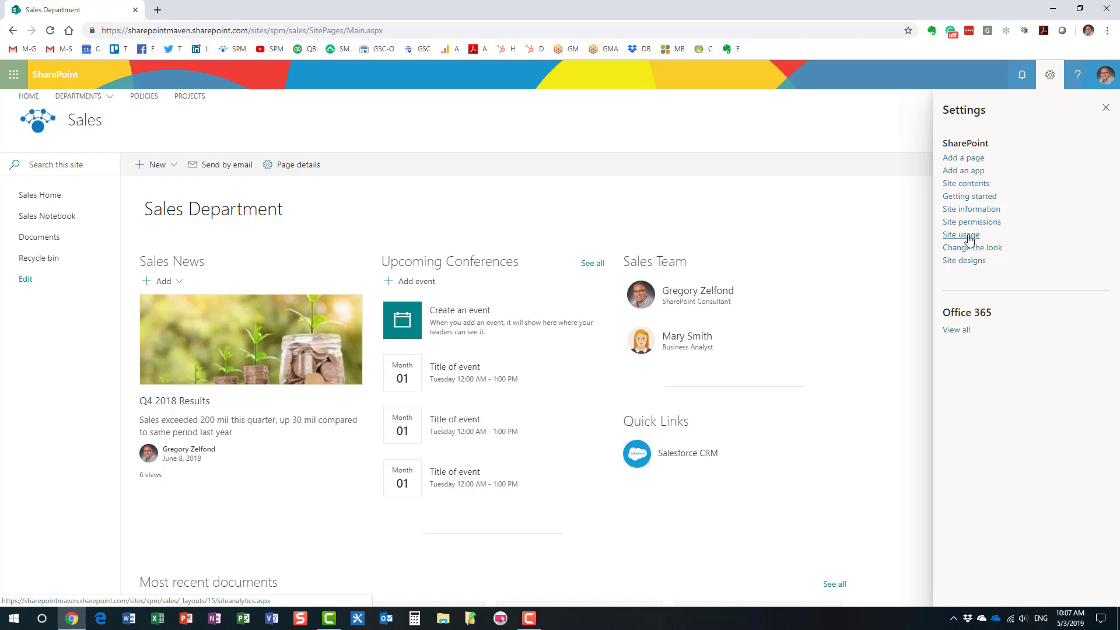
pyautogui.click(970, 235)
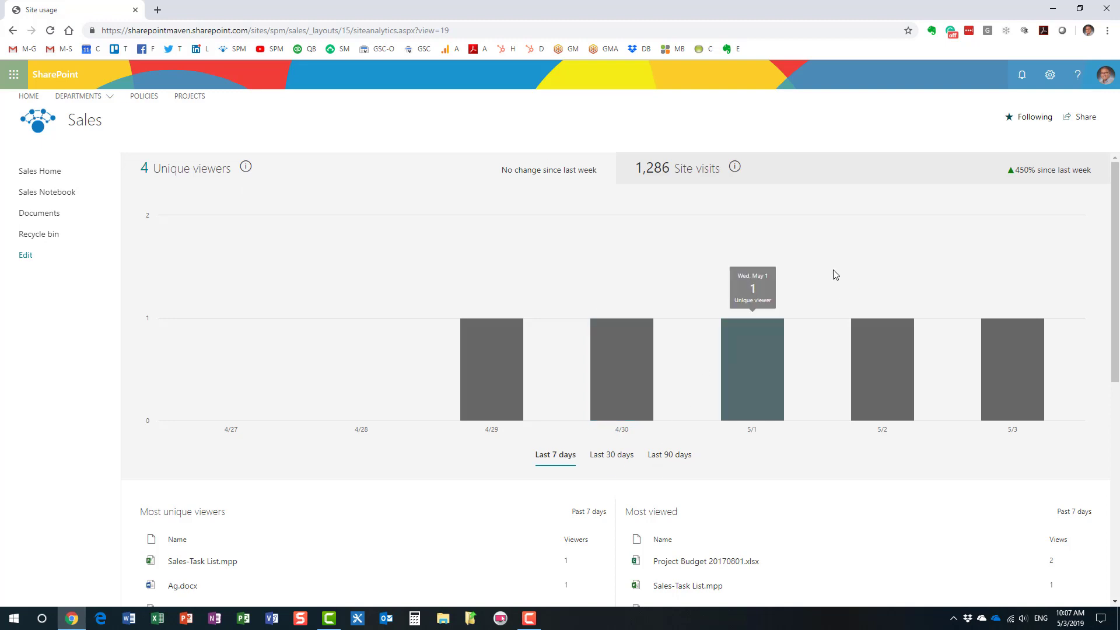
pyautogui.click(693, 172)
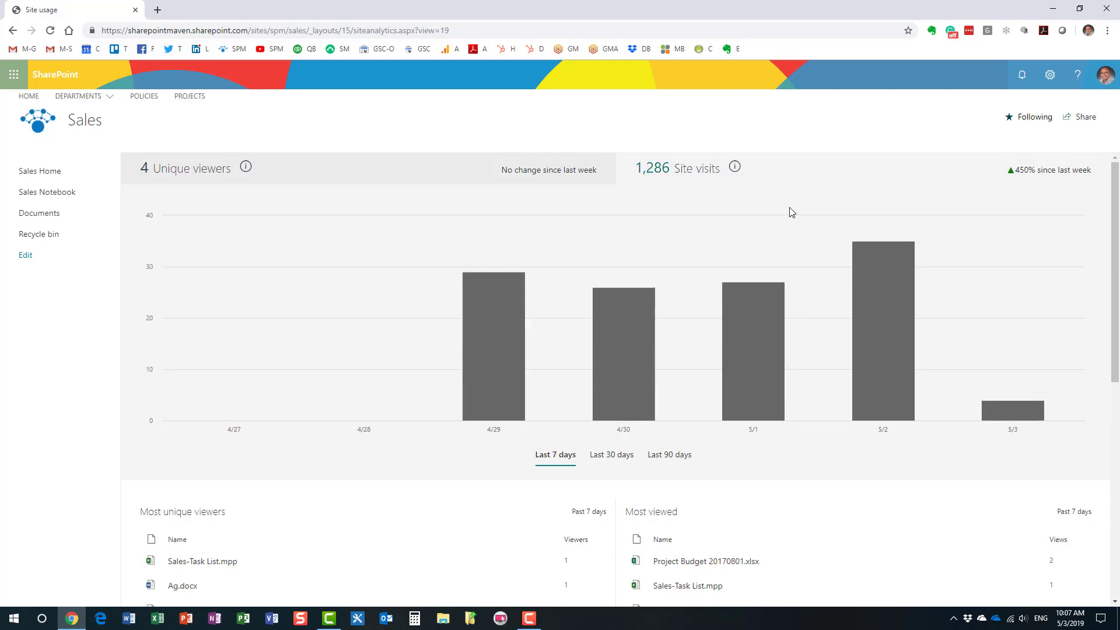
pyautogui.click(557, 174)
pyautogui.scroll(-2, 577, 367)
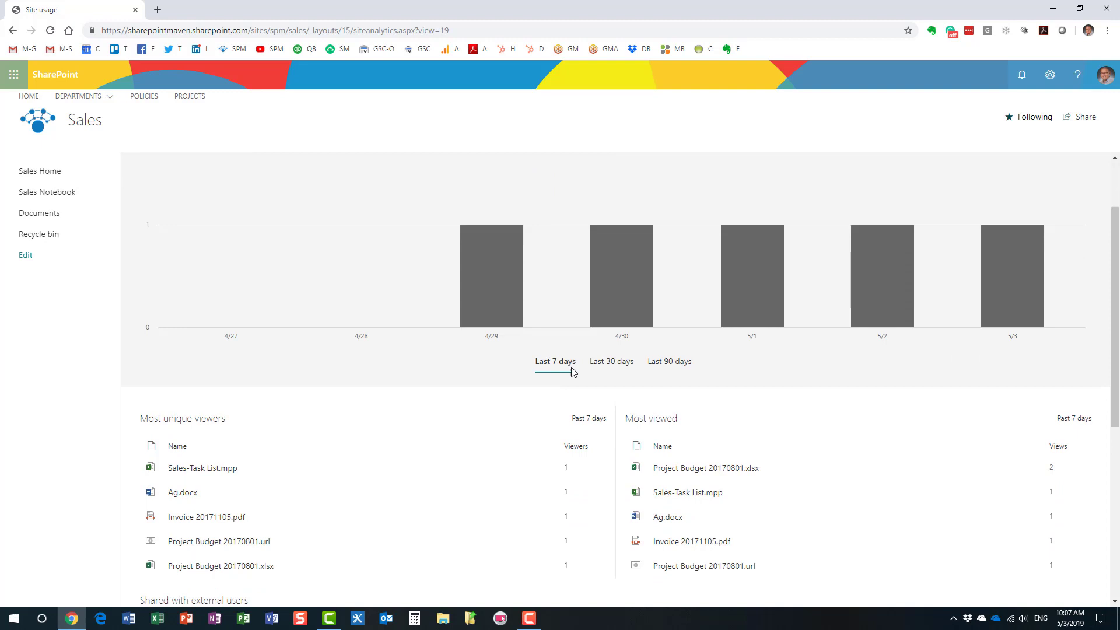
pyautogui.scroll(-1, 548, 405)
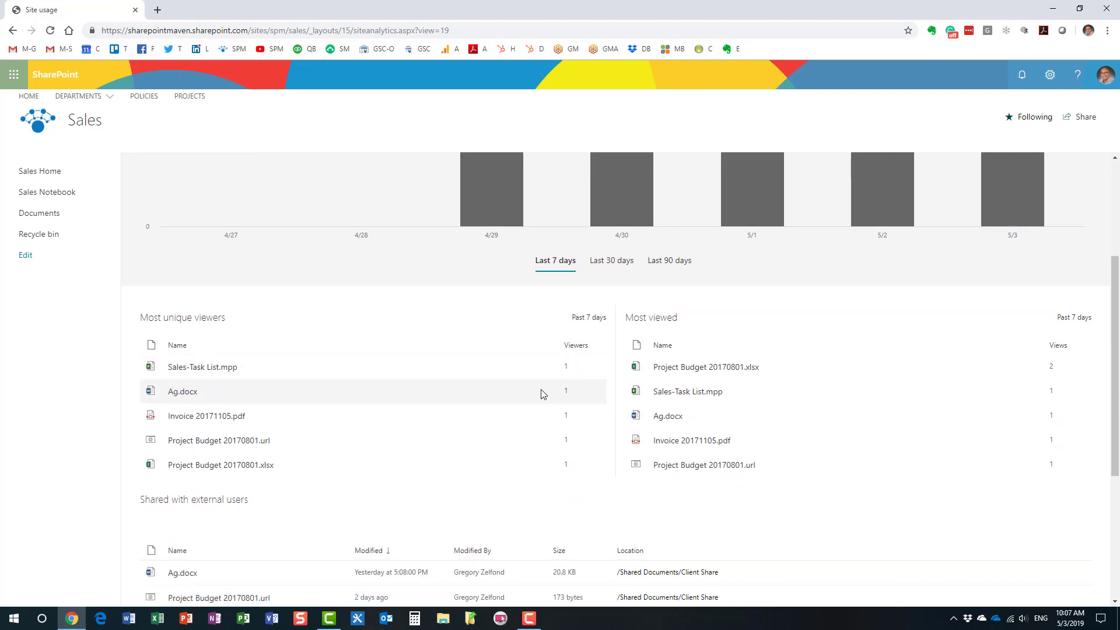
pyautogui.scroll(-1, 540, 391)
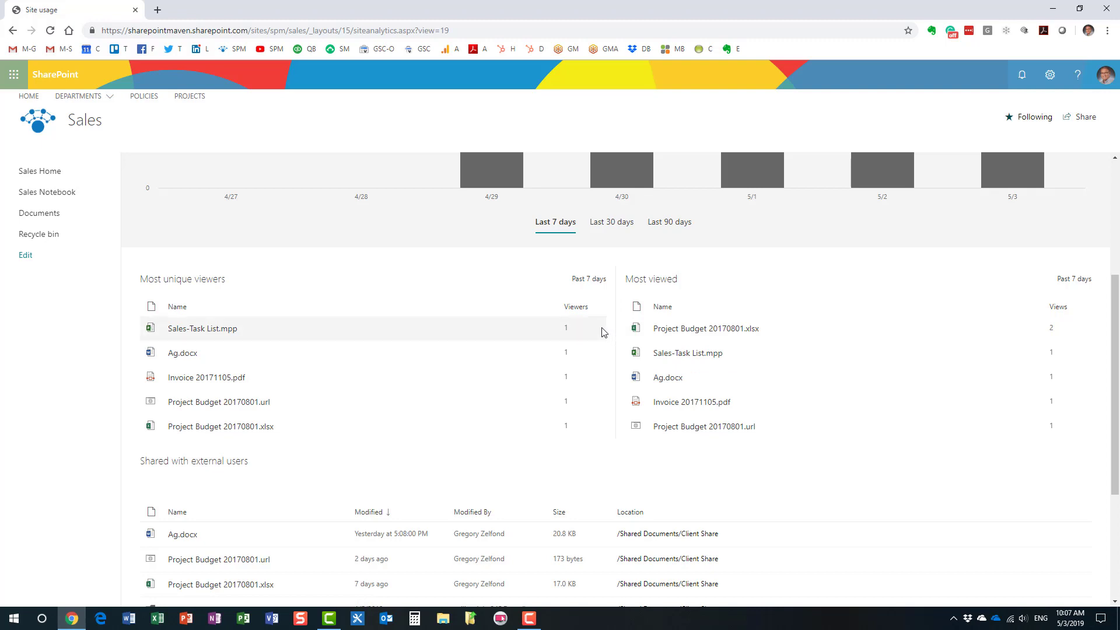
pyautogui.scroll(-2, 610, 336)
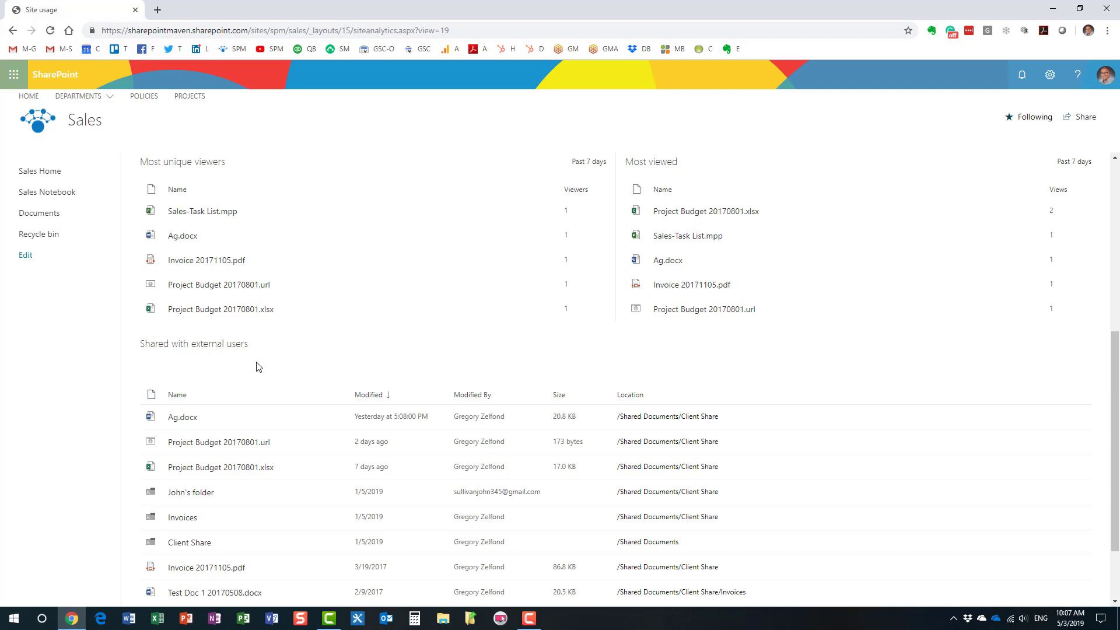
pyautogui.scroll(-1, 301, 374)
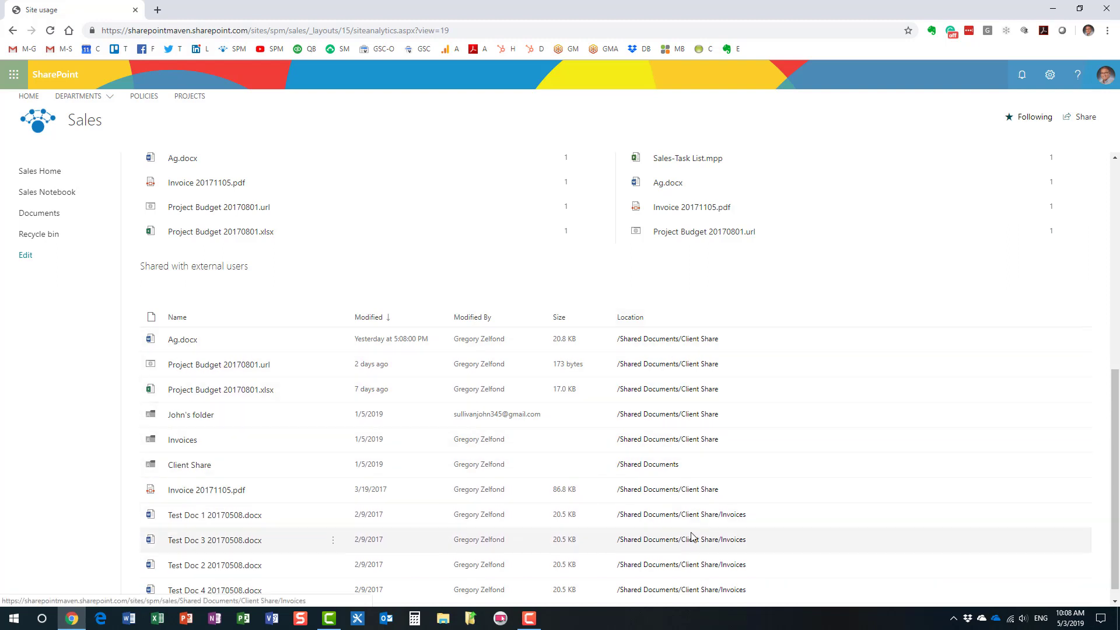
pyautogui.scroll(-1, 693, 563)
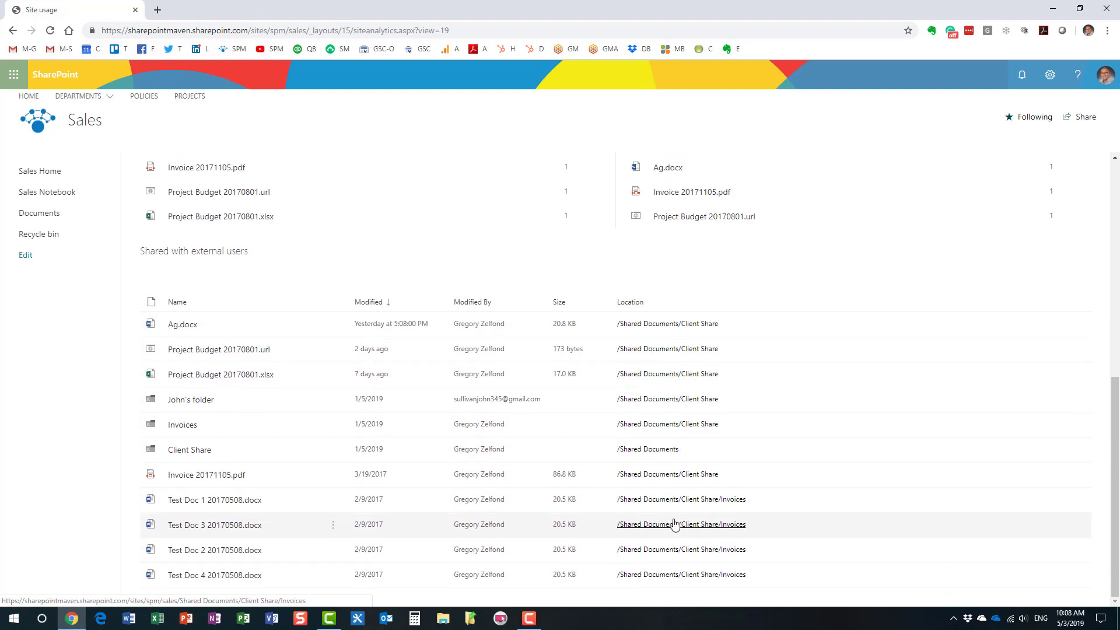
pyautogui.scroll(5, 677, 521)
pyautogui.scroll(3, 693, 527)
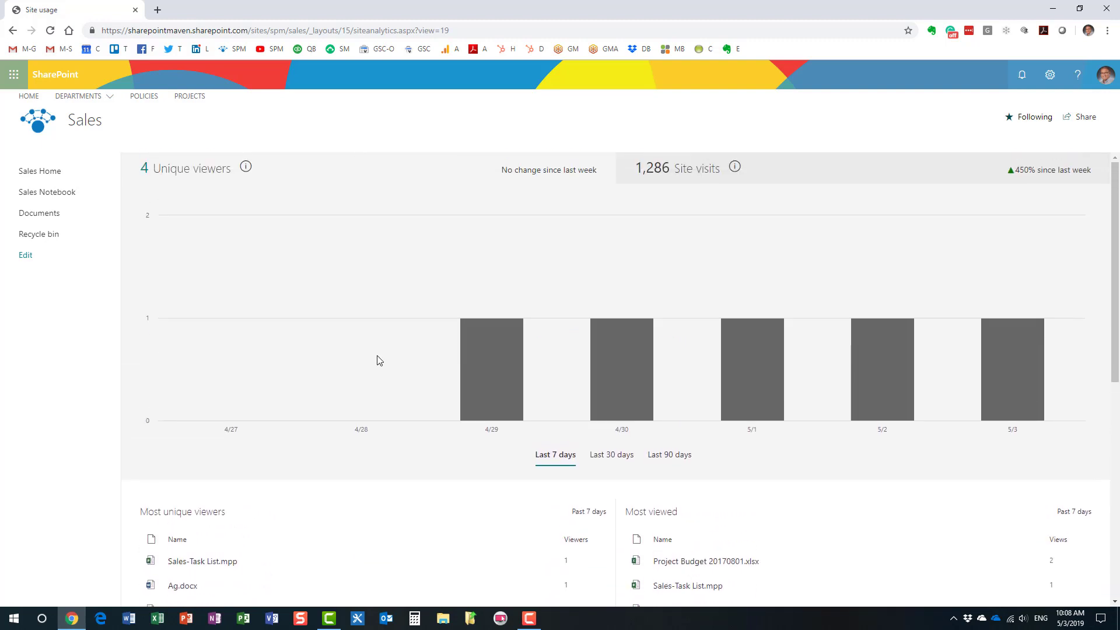
# Step: Return to the Sales Department home page via Sales Home
pyautogui.click(102, 193)
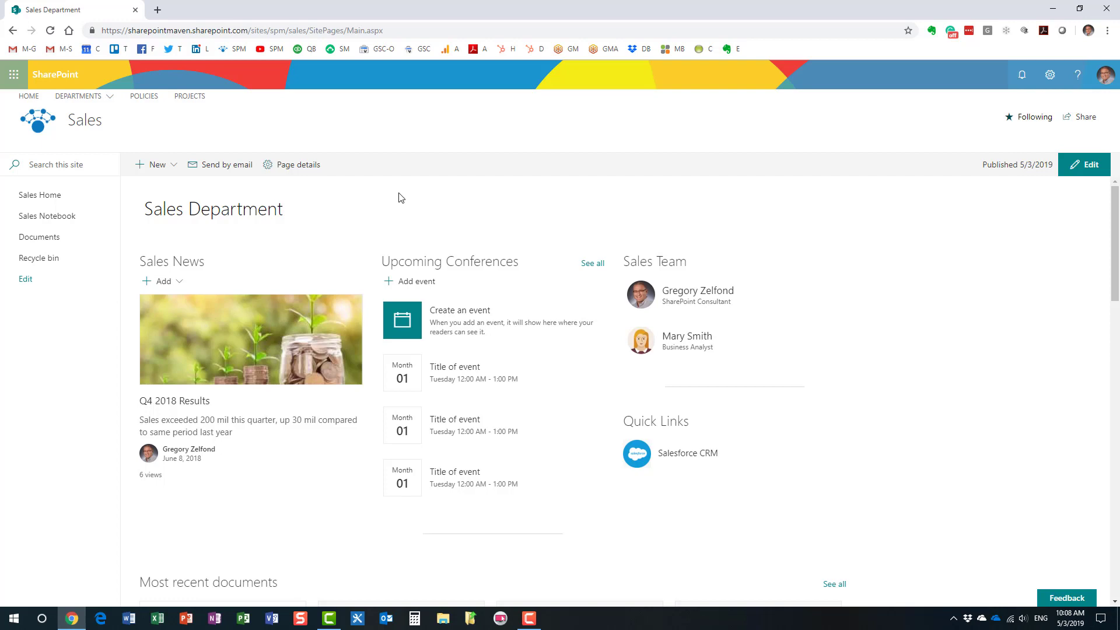
# Step: Go from the Microsoft 365 admin center to the SharePoint admin center dashboard
pyautogui.click(14, 76)
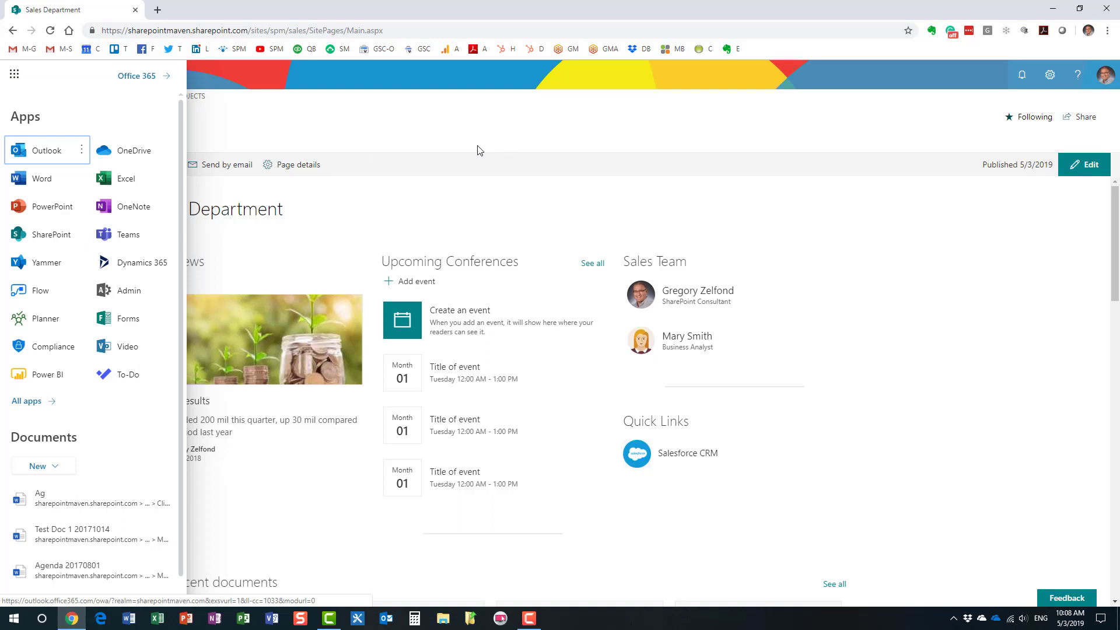
pyautogui.click(143, 292)
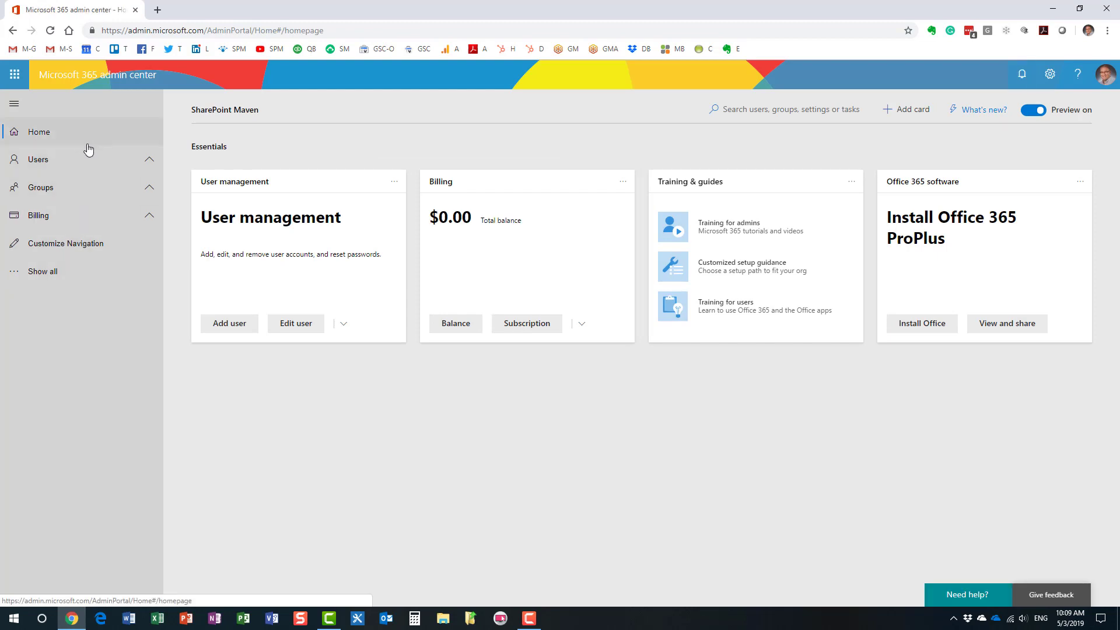
pyautogui.click(42, 273)
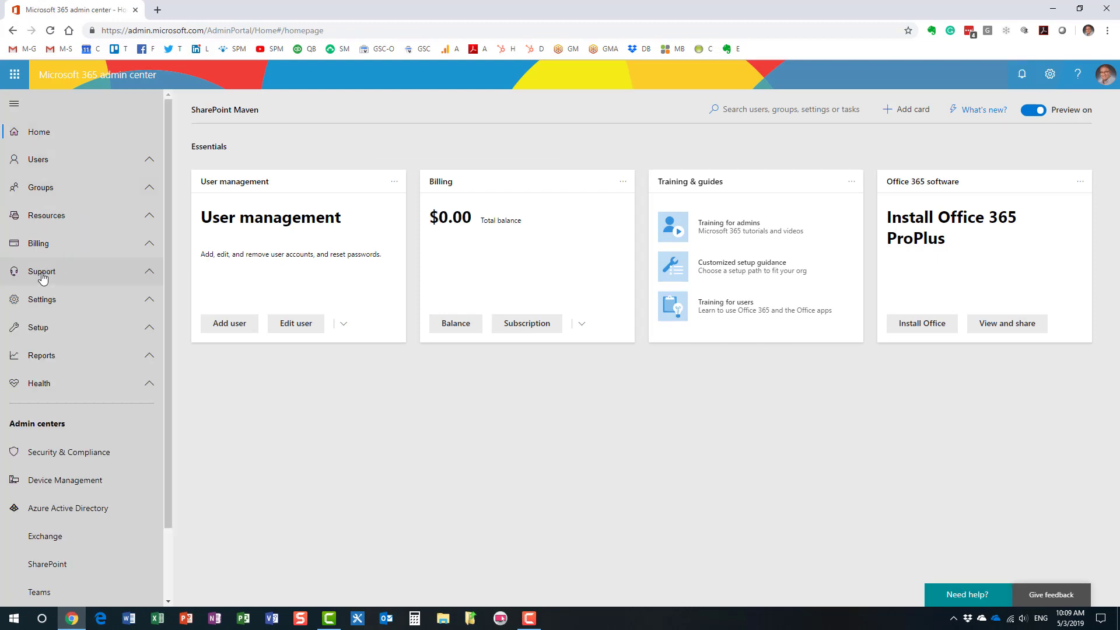
pyautogui.scroll(-2, 75, 394)
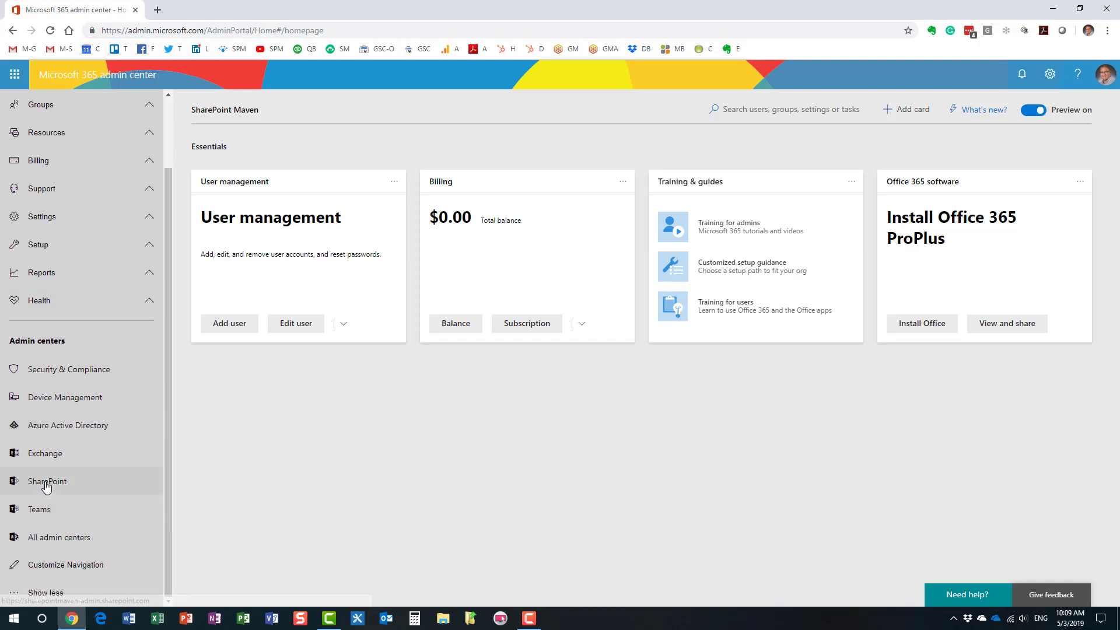
pyautogui.click(38, 481)
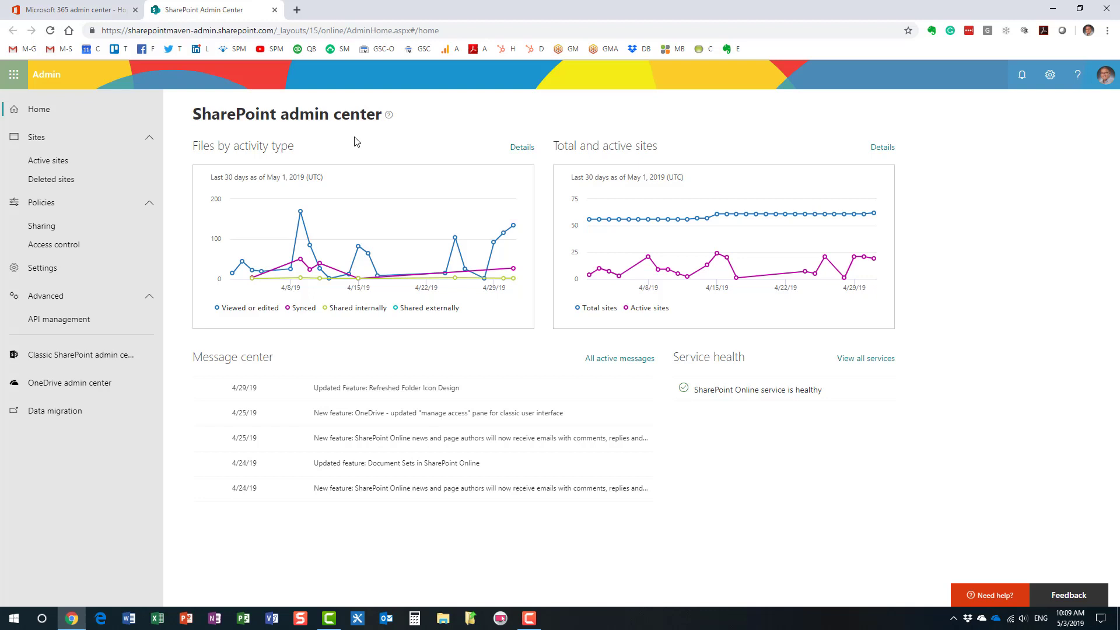
# Step: Show Active sites sorted by Last activity, older to newer
pyautogui.click(66, 165)
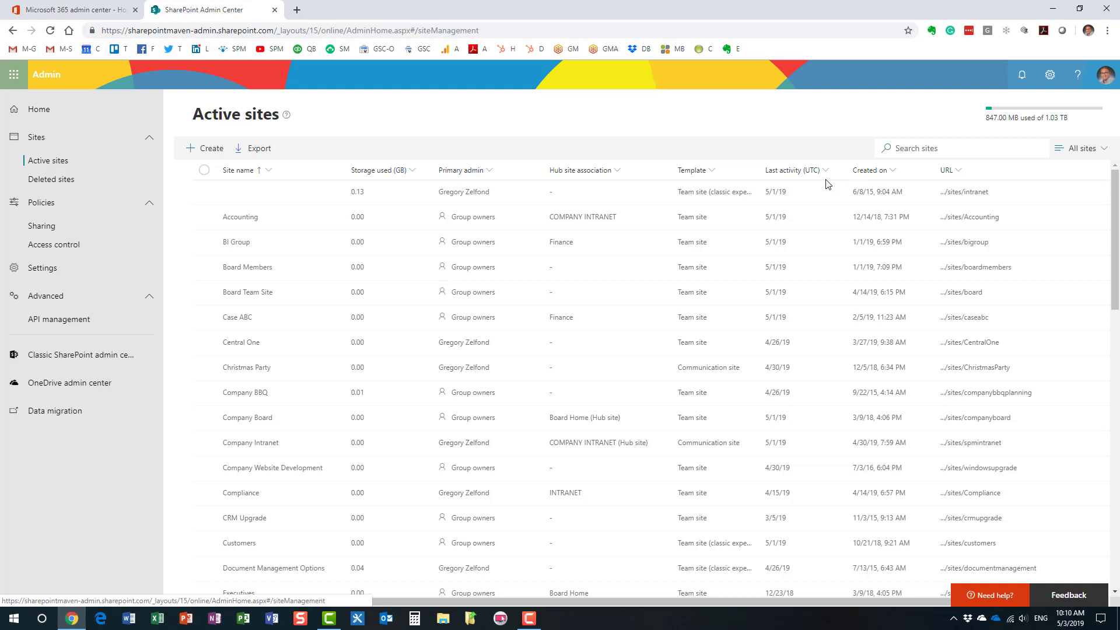
pyautogui.click(828, 175)
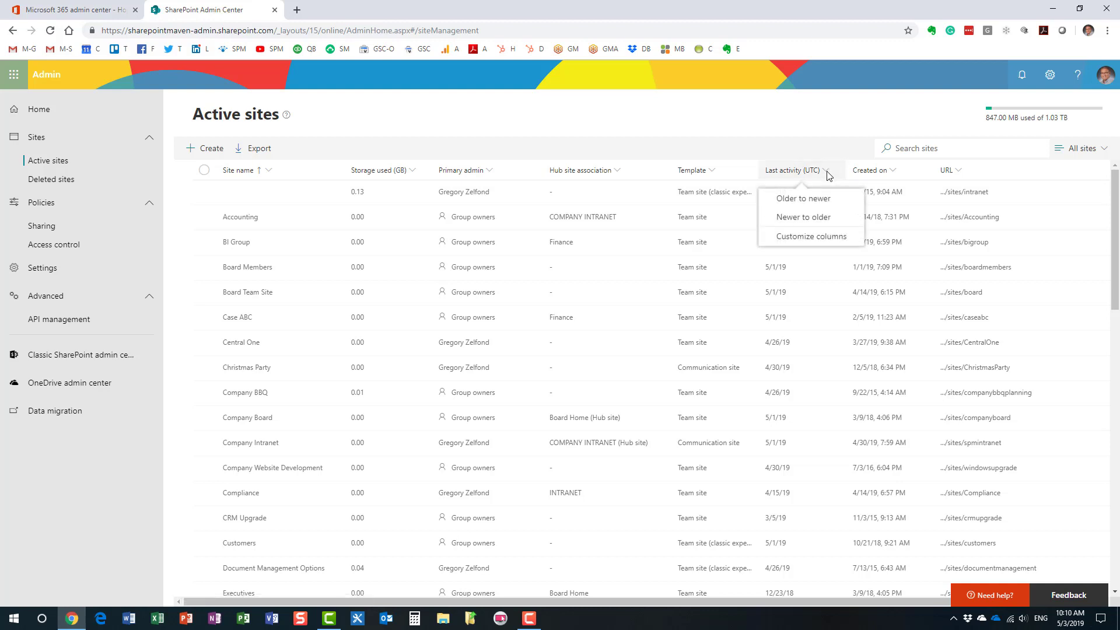
pyautogui.click(819, 202)
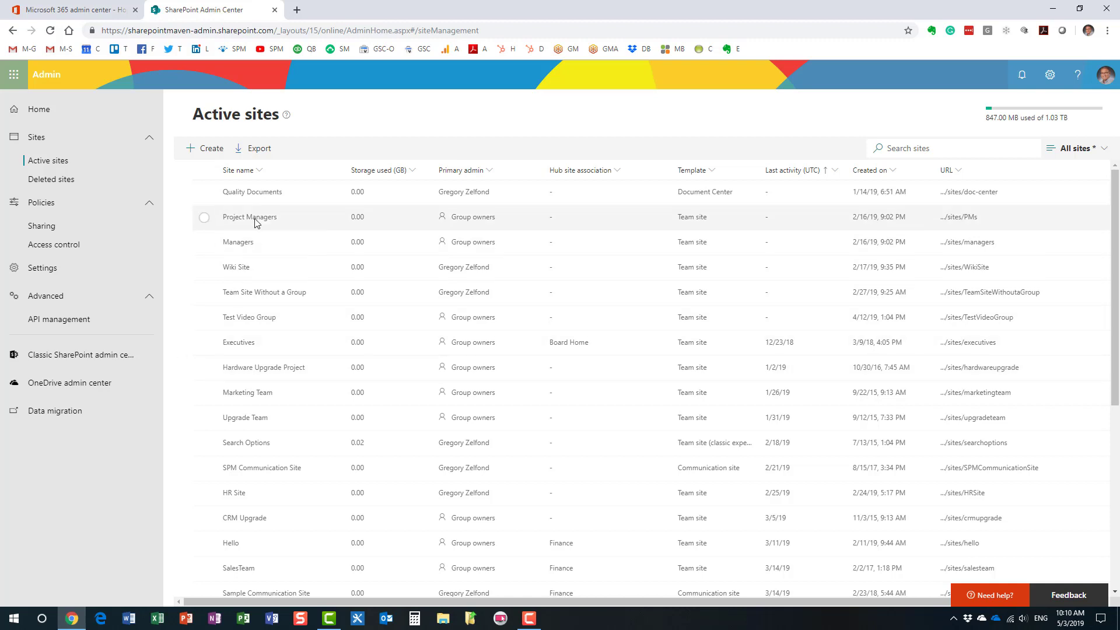
# Step: Sort Active sites by Site name A to Z and inspect the Accounting site's info pane
pyautogui.click(244, 170)
pyautogui.click(245, 199)
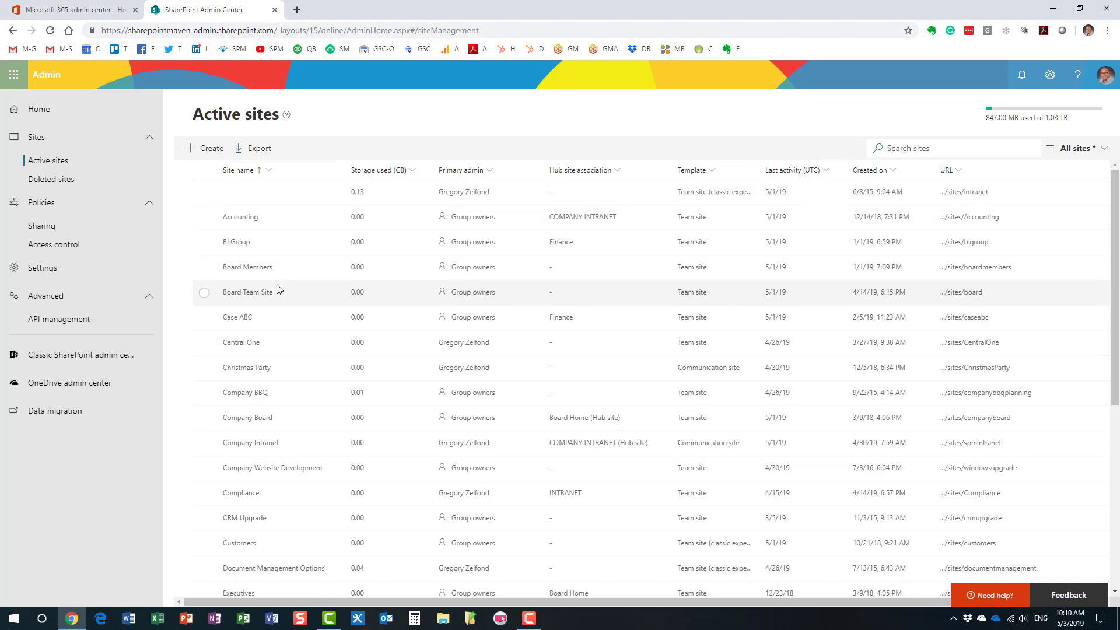
pyautogui.click(204, 218)
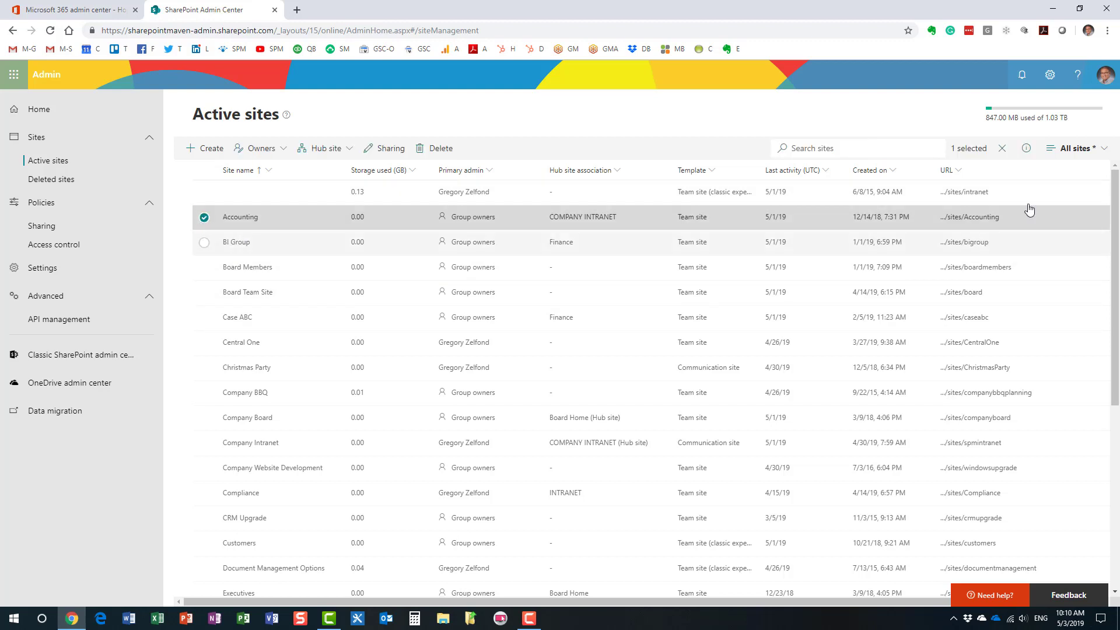
pyautogui.click(1026, 149)
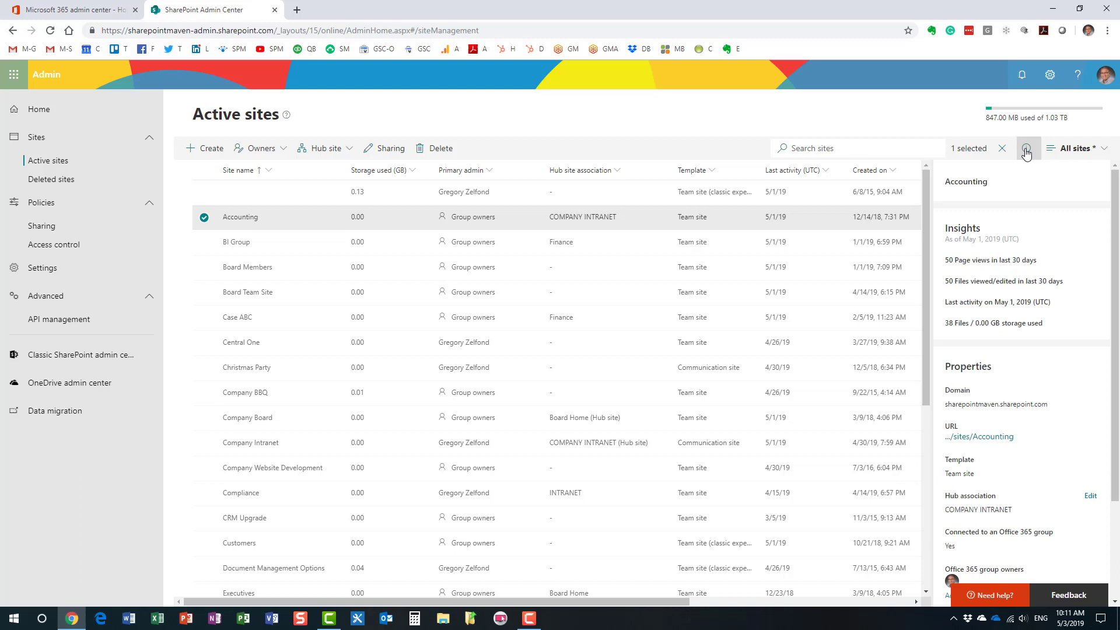
pyautogui.click(1026, 151)
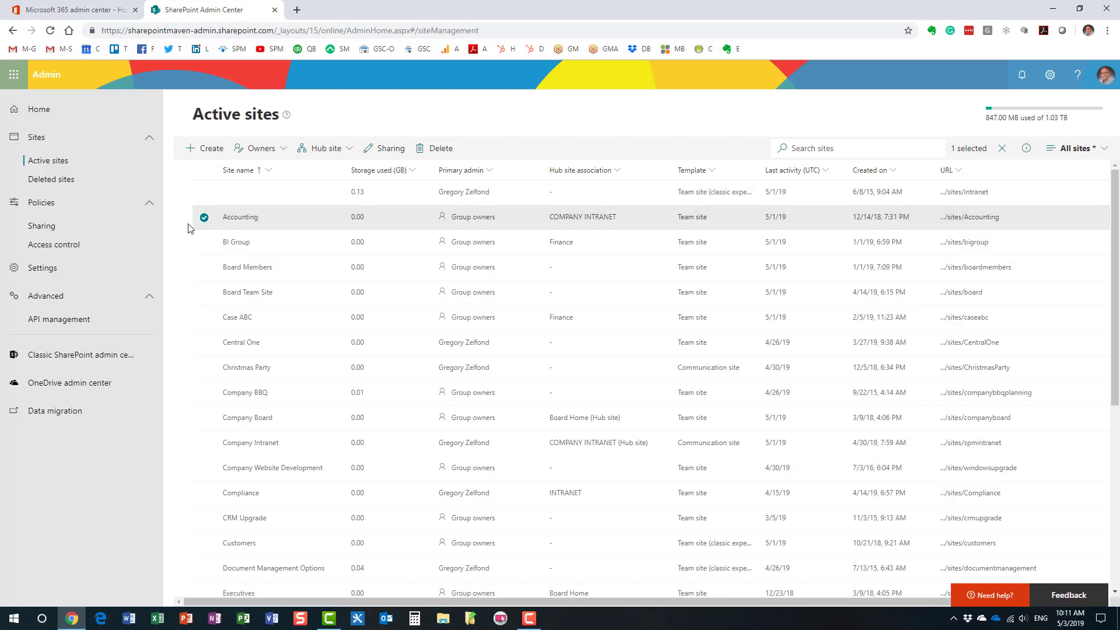
pyautogui.click(204, 217)
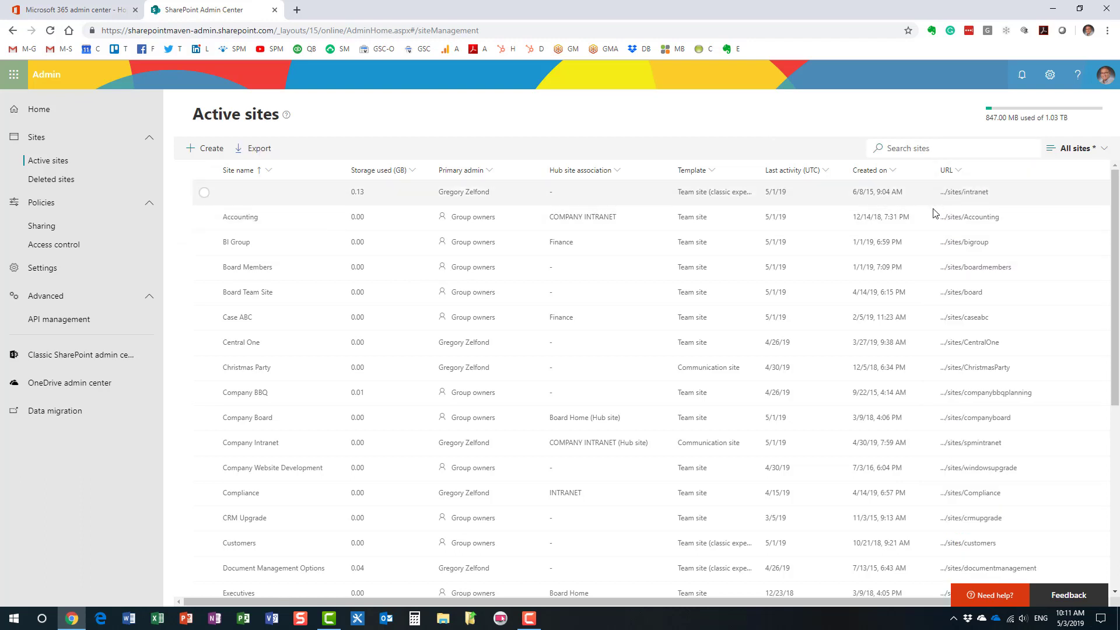
# Step: Switch the site list to Full View and review Customize columns without changes
pyautogui.click(1079, 149)
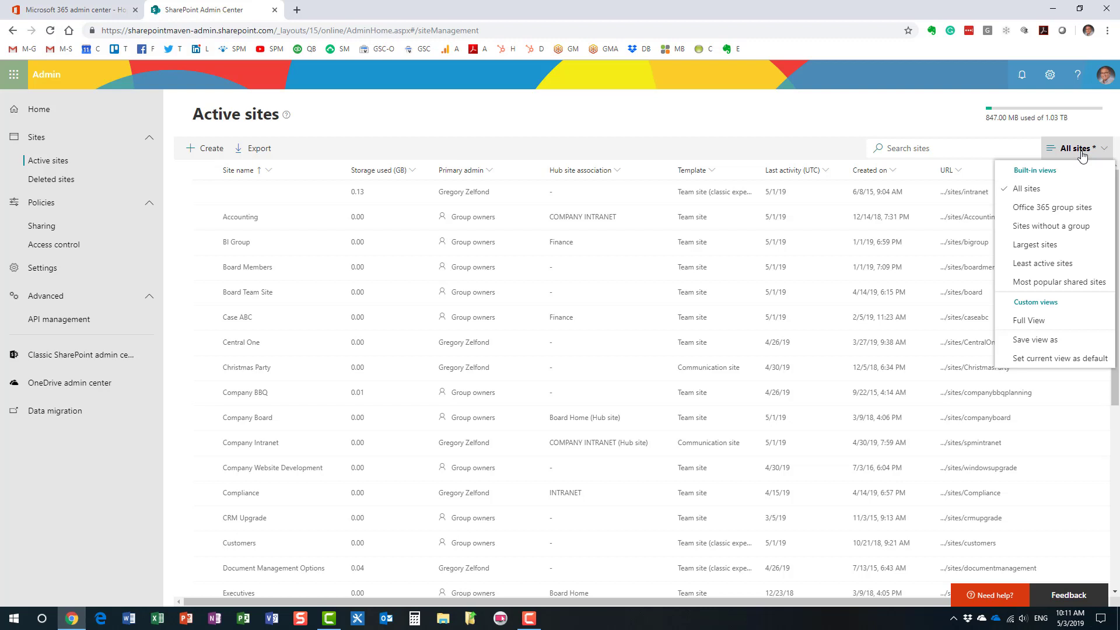
pyautogui.click(1080, 153)
pyautogui.click(1081, 153)
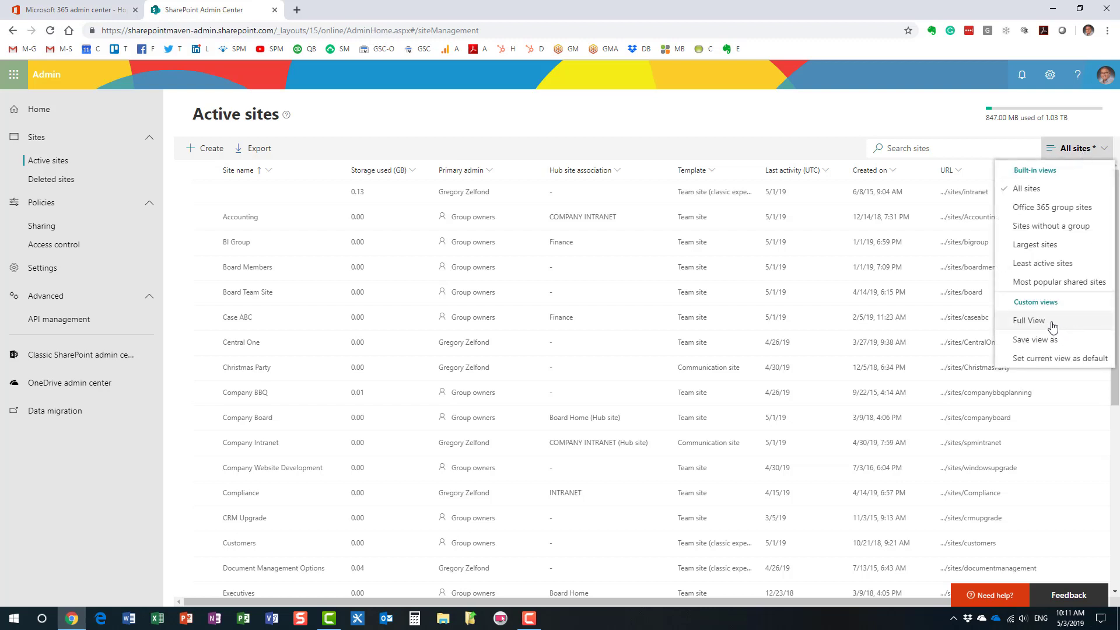
pyautogui.click(1053, 327)
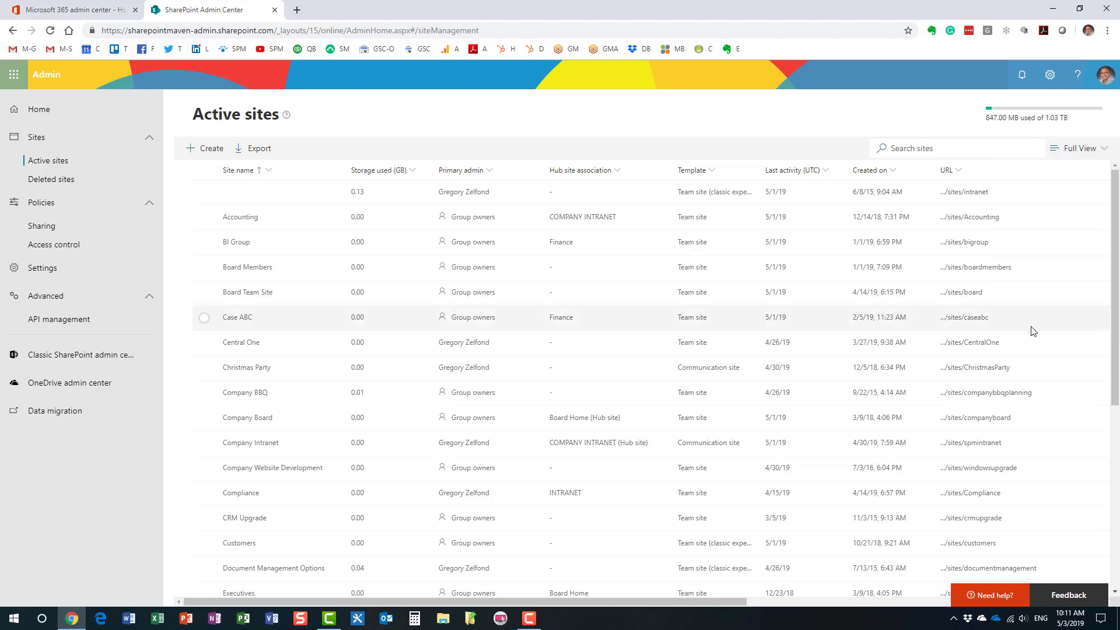
pyautogui.moveTo(728, 603); pyautogui.dragTo(1085, 585)
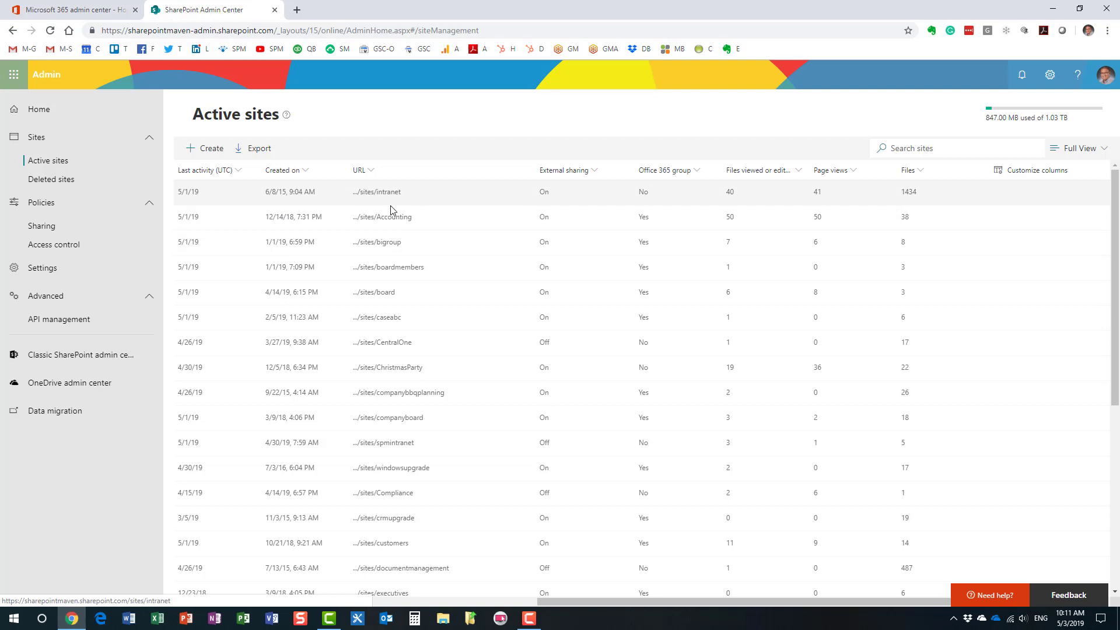
pyautogui.click(1030, 169)
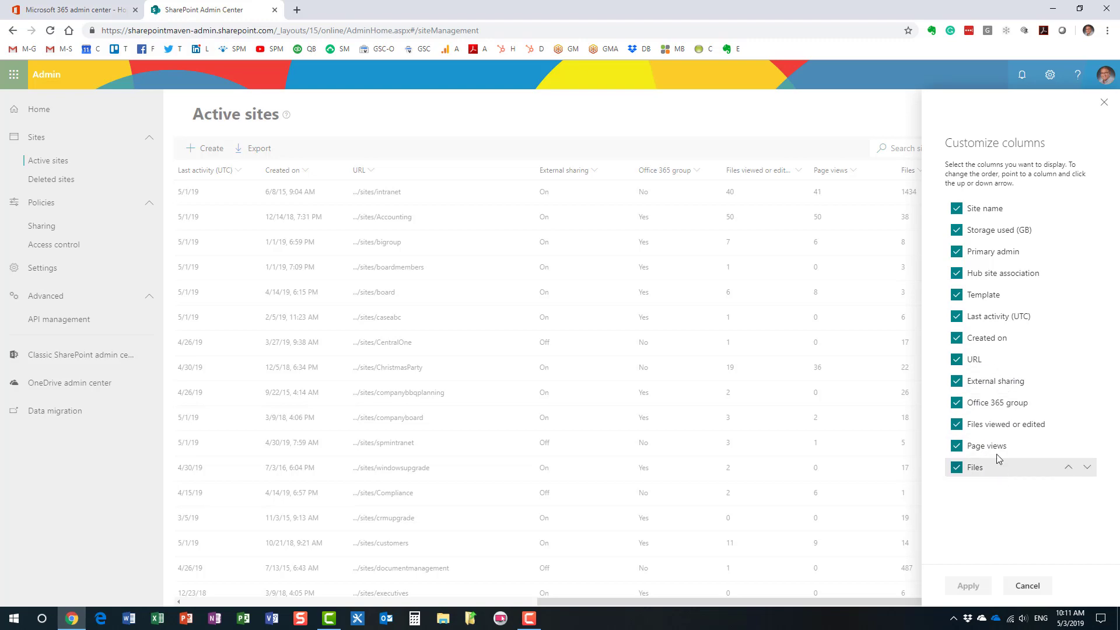
pyautogui.click(1028, 587)
pyautogui.moveTo(862, 603); pyautogui.dragTo(487, 593)
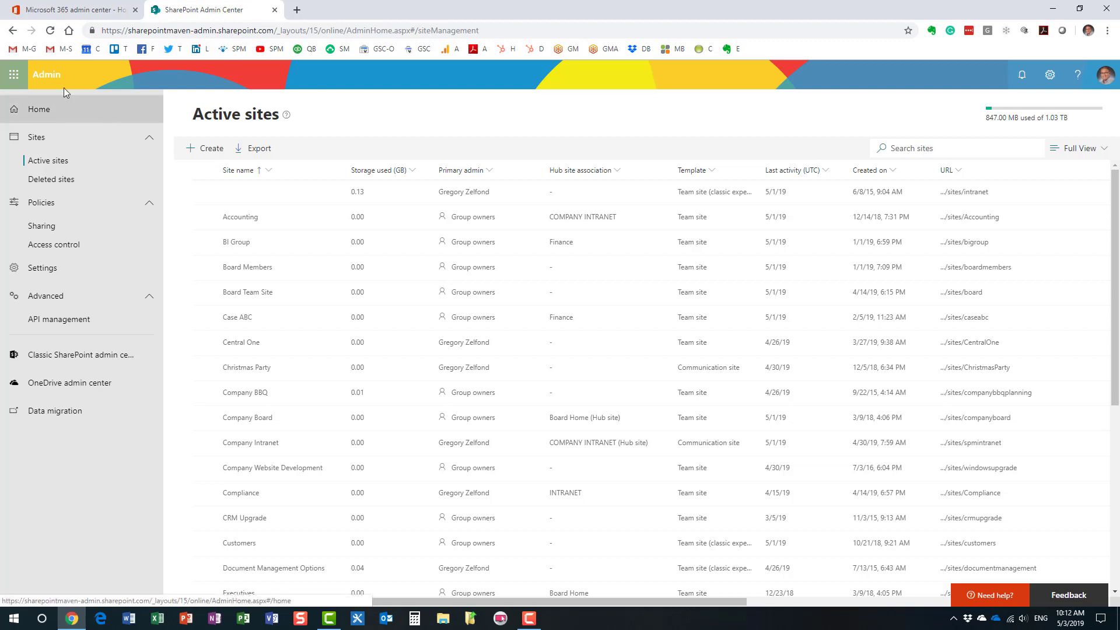
# Step: Open the Office 365 Security & Compliance center from the app launcher
pyautogui.click(14, 74)
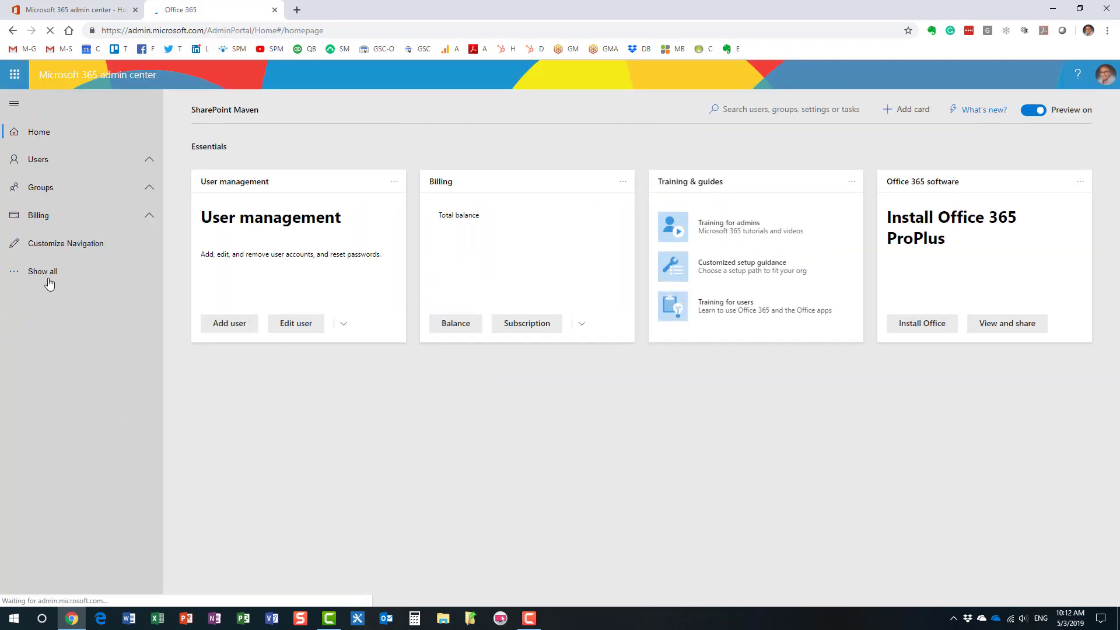
pyautogui.scroll(-3, 50, 431)
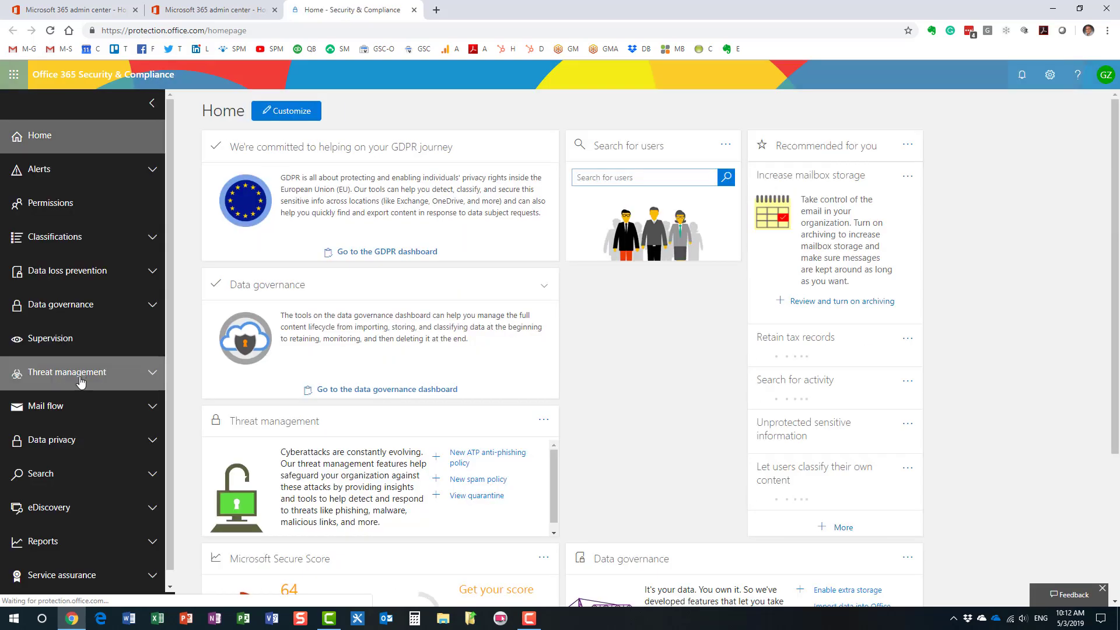
# Step: Open Audit log search from the Search section of the navigation
pyautogui.click(59, 475)
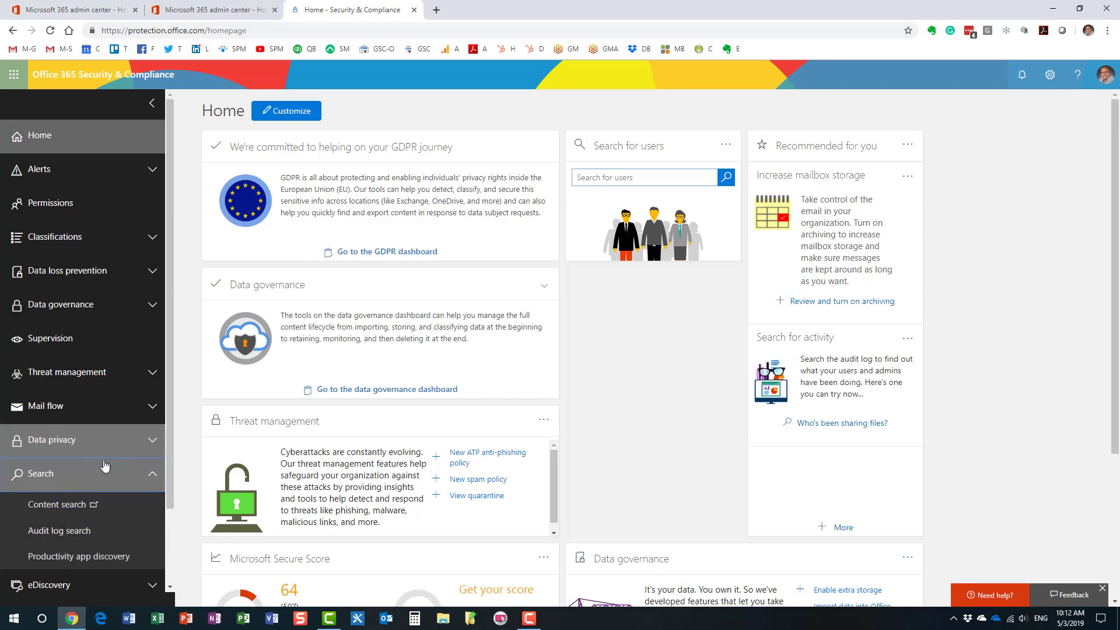
pyautogui.click(72, 533)
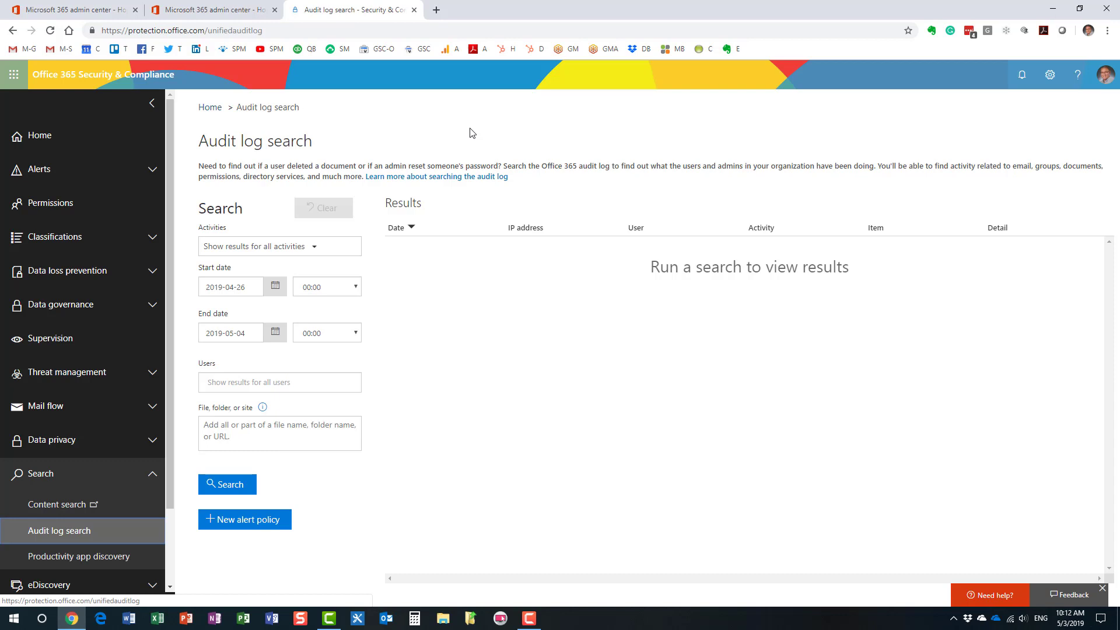
# Step: Set the audit search activity filter to Downloaded file under File and page activities
pyautogui.click(301, 249)
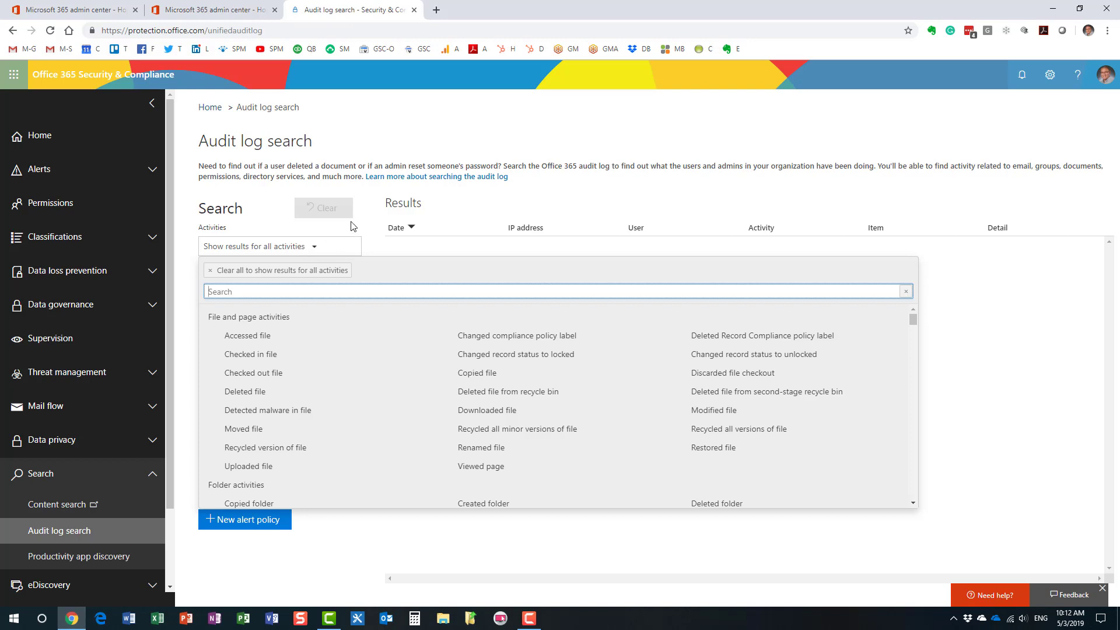
pyautogui.click(290, 411)
pyautogui.moveTo(915, 318); pyautogui.dragTo(912, 401)
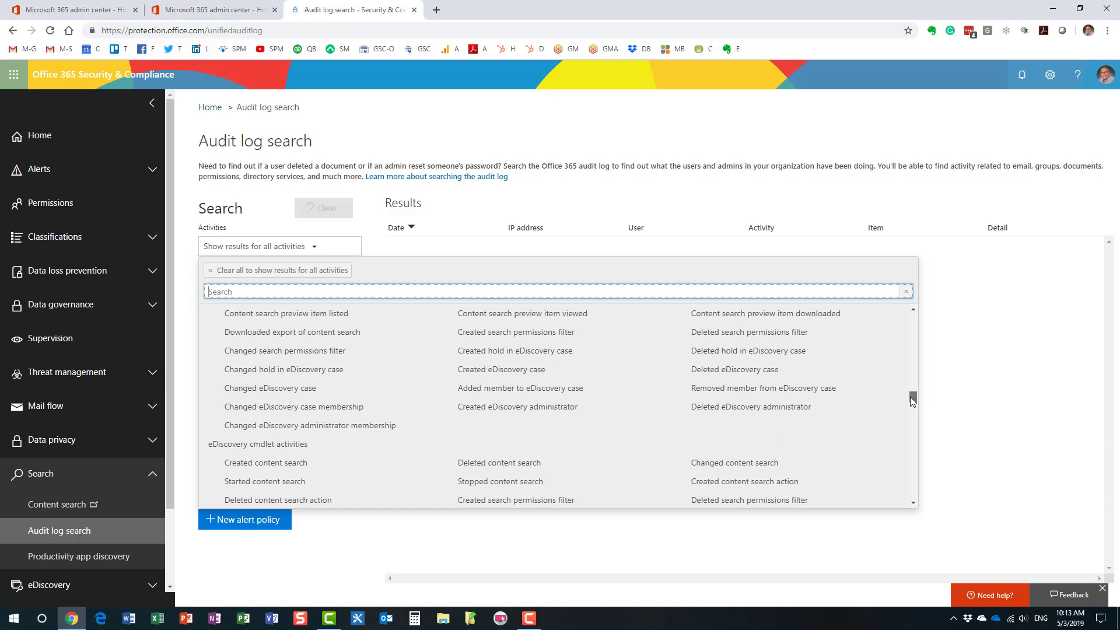
pyautogui.moveTo(913, 400); pyautogui.dragTo(911, 355)
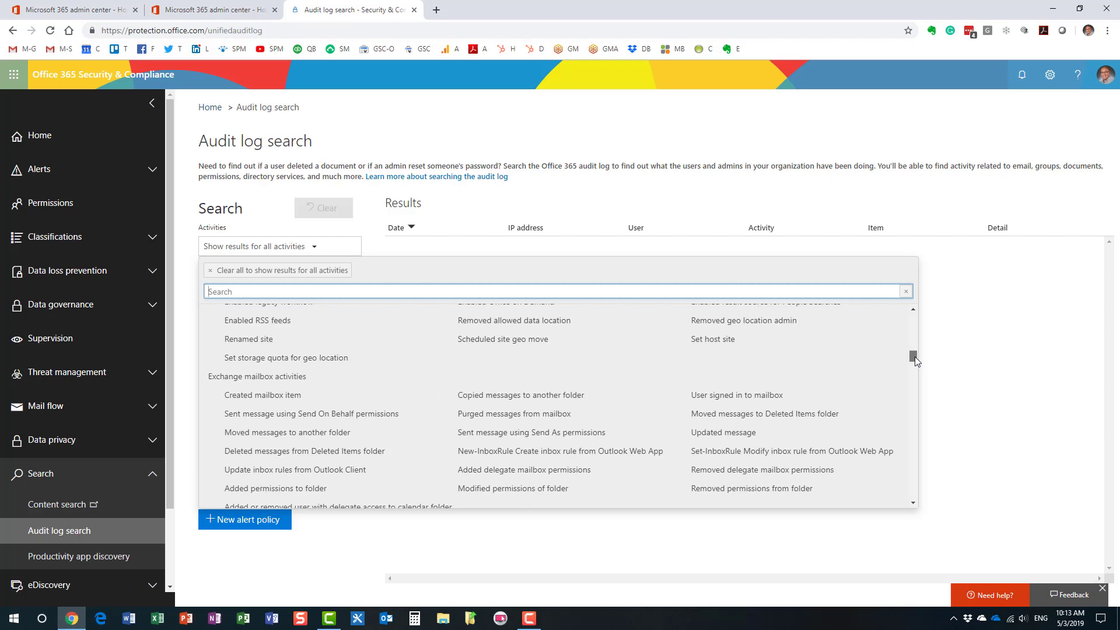
pyautogui.moveTo(914, 356); pyautogui.dragTo(912, 321)
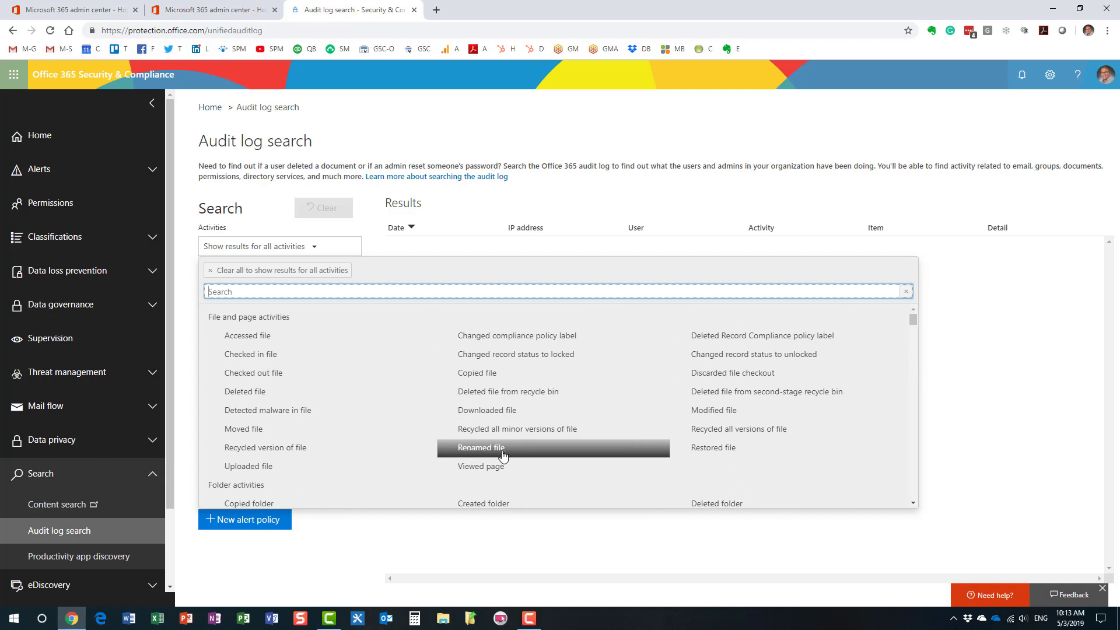
pyautogui.click(489, 411)
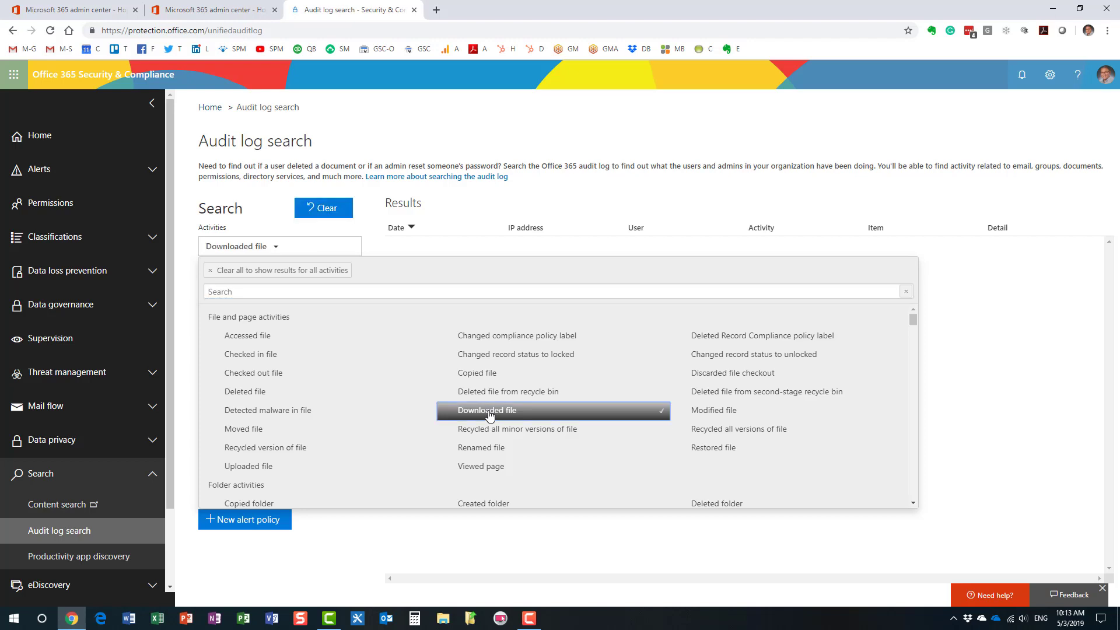
# Step: Search the audit log for one user's Downloaded file events since 2019-04-01, yielding 16 results
pyautogui.click(595, 198)
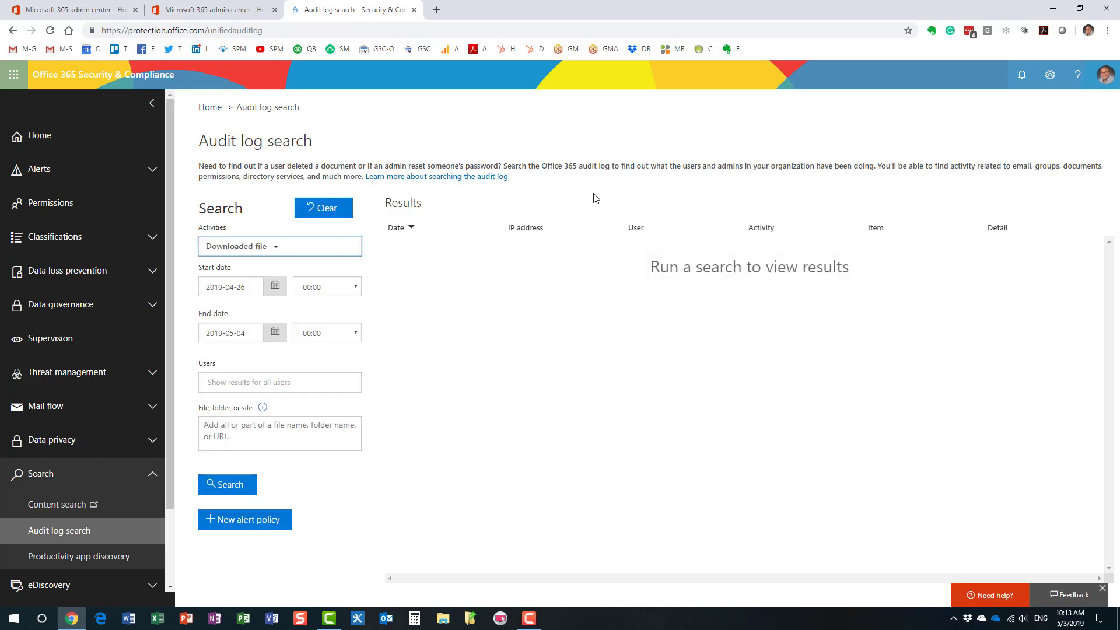
pyautogui.click(275, 286)
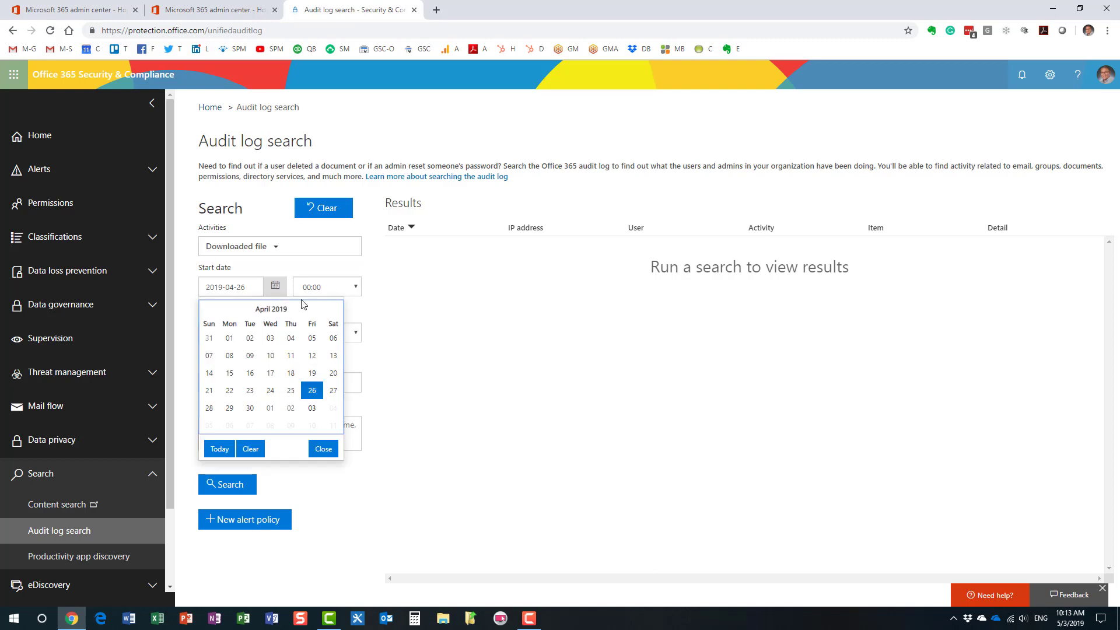
pyautogui.click(229, 339)
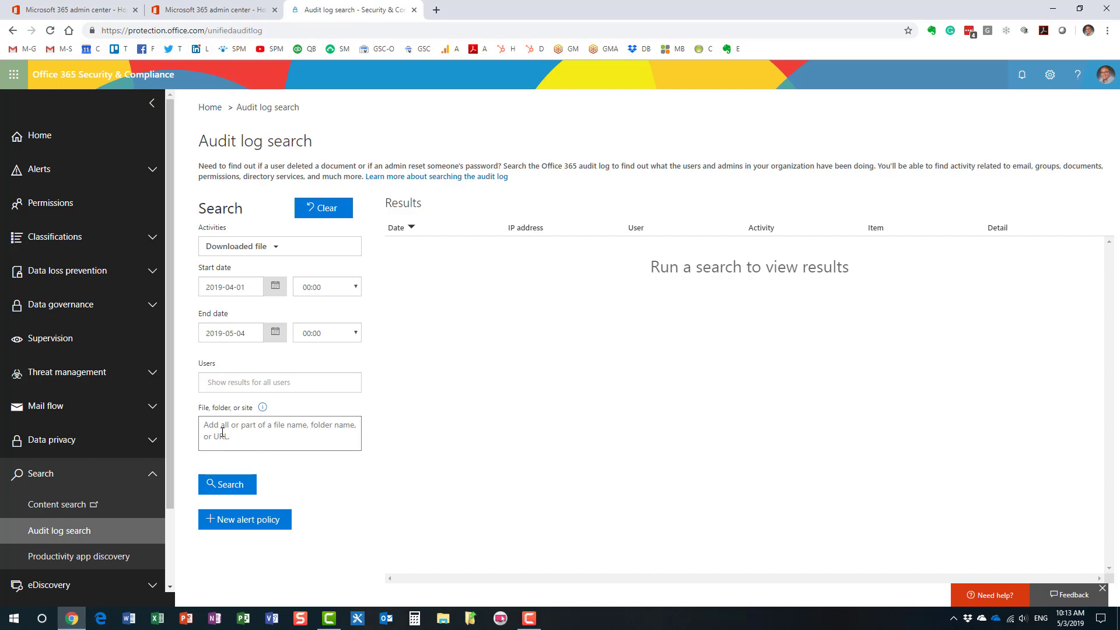
pyautogui.click(220, 379)
pyautogui.click(251, 439)
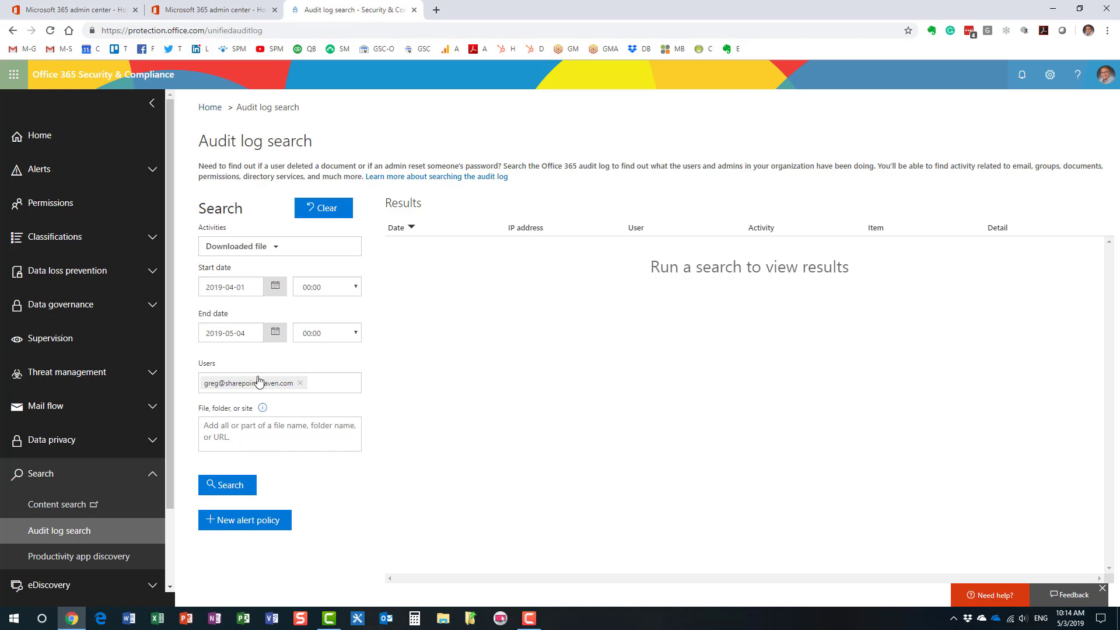
pyautogui.click(233, 489)
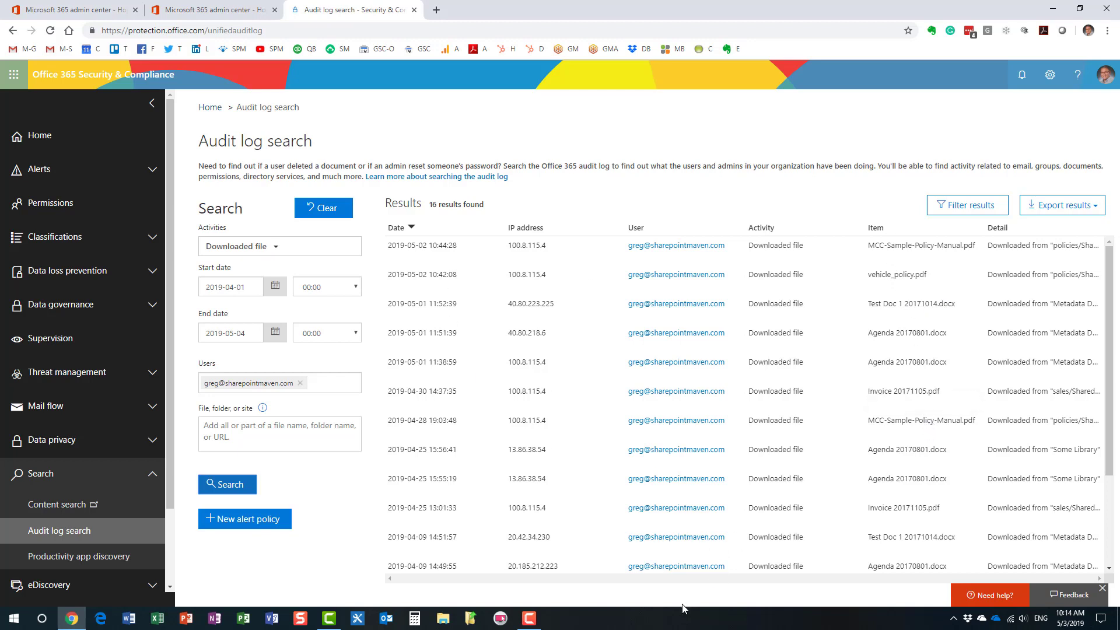
# Step: Review the Activities list and export options unchanged, then start a new alert policy
pyautogui.click(681, 579)
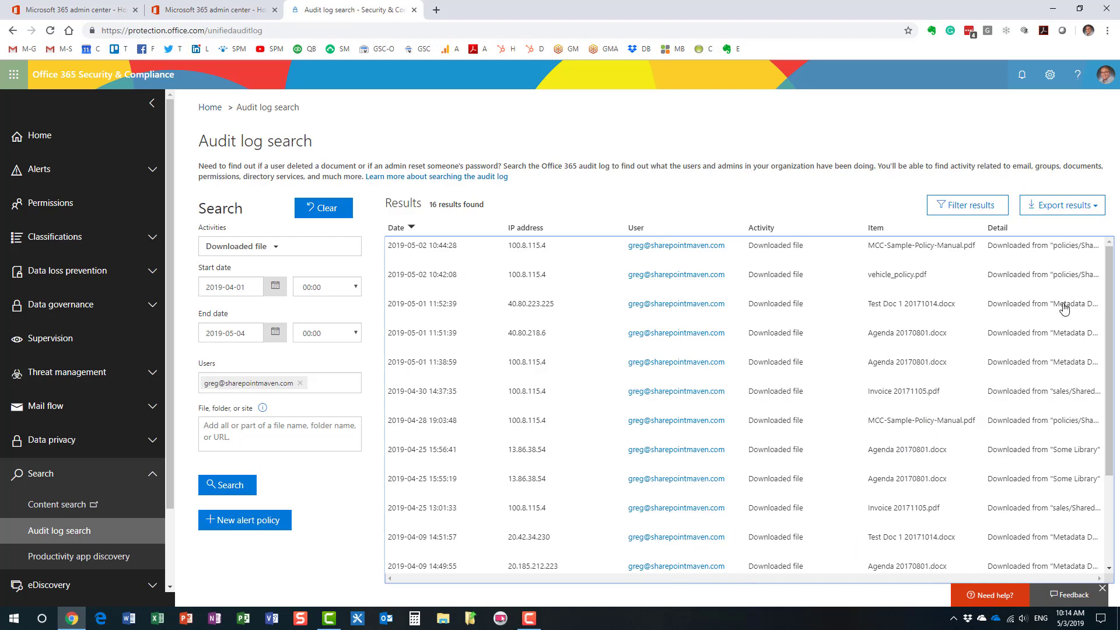
pyautogui.click(277, 250)
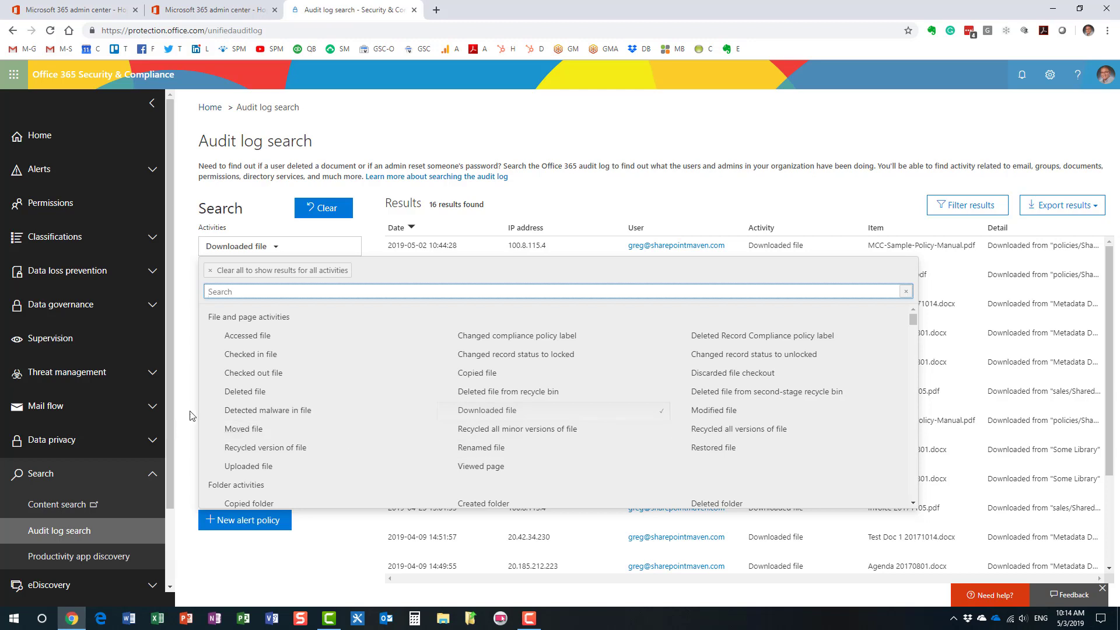
pyautogui.scroll(-2, 303, 429)
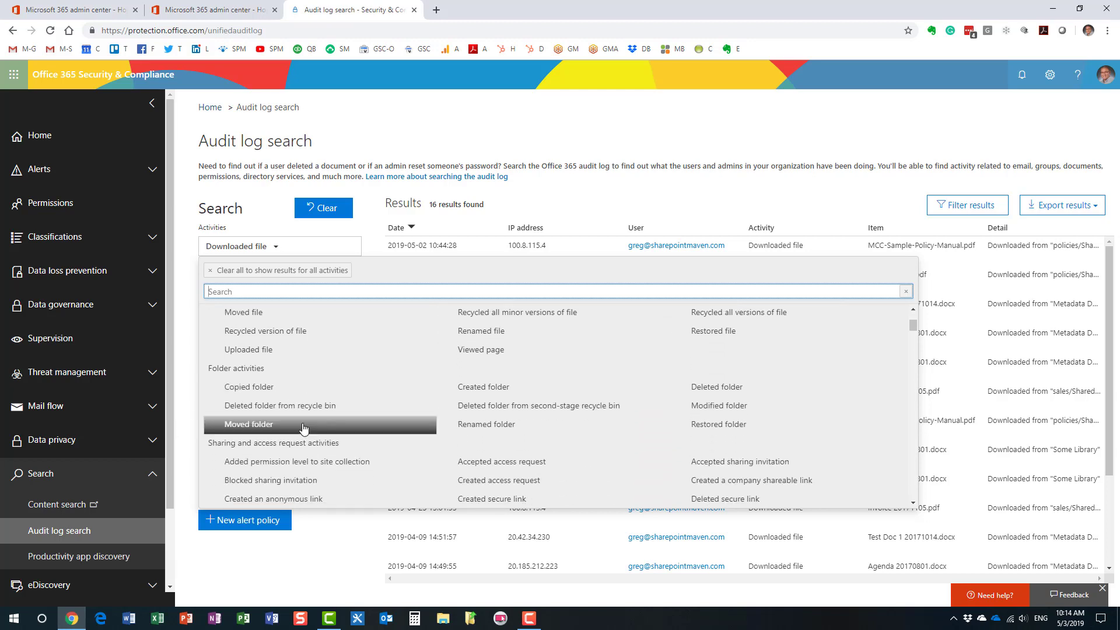
pyautogui.click(515, 147)
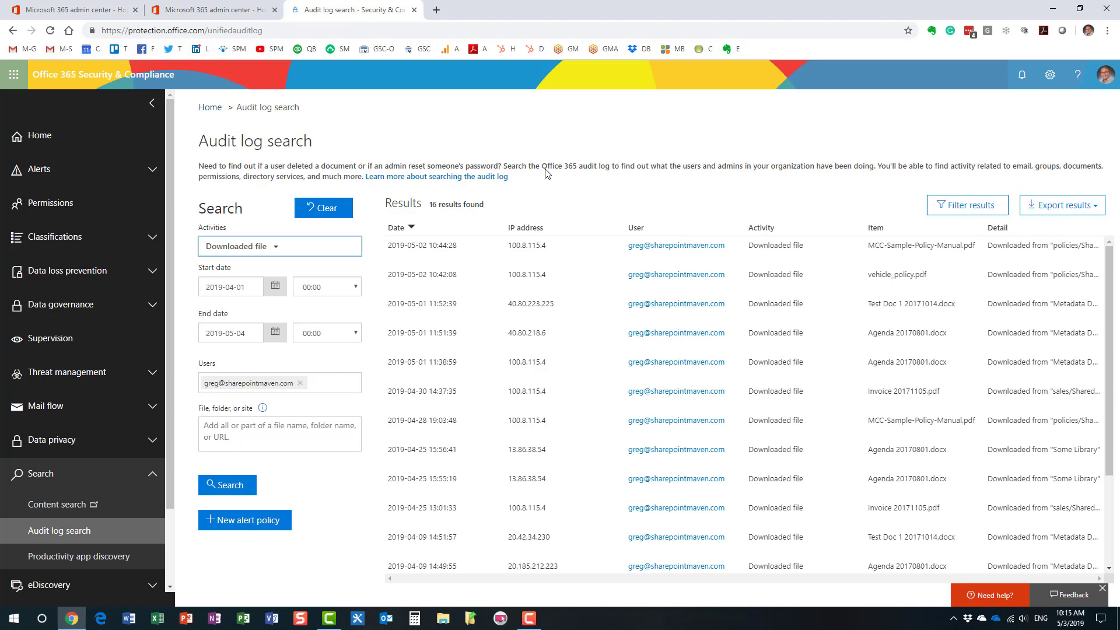
pyautogui.click(1060, 209)
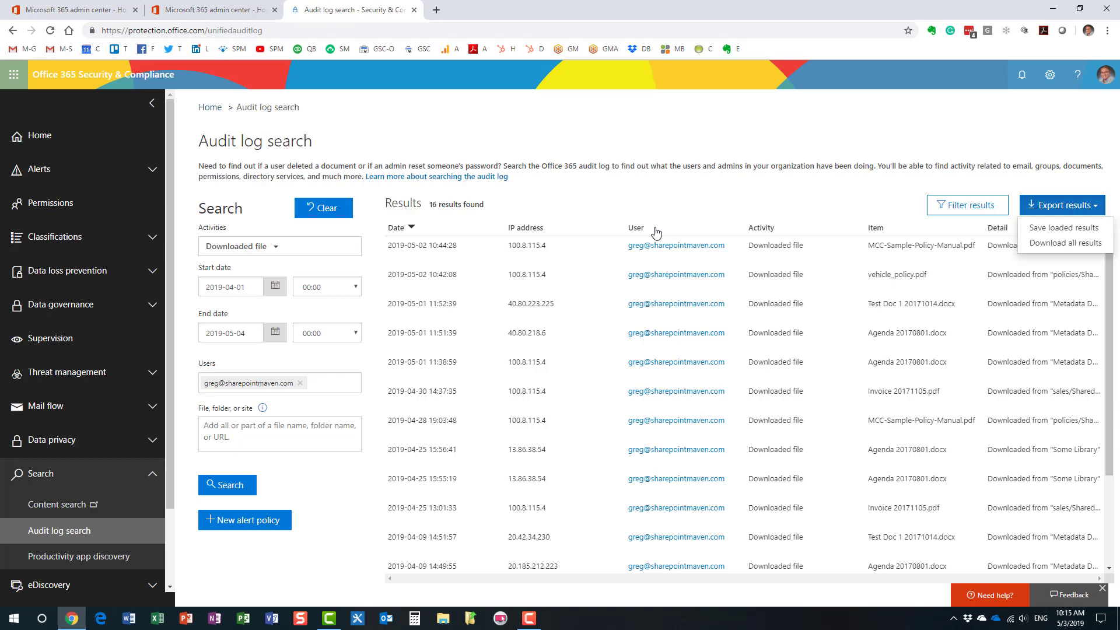
pyautogui.click(257, 527)
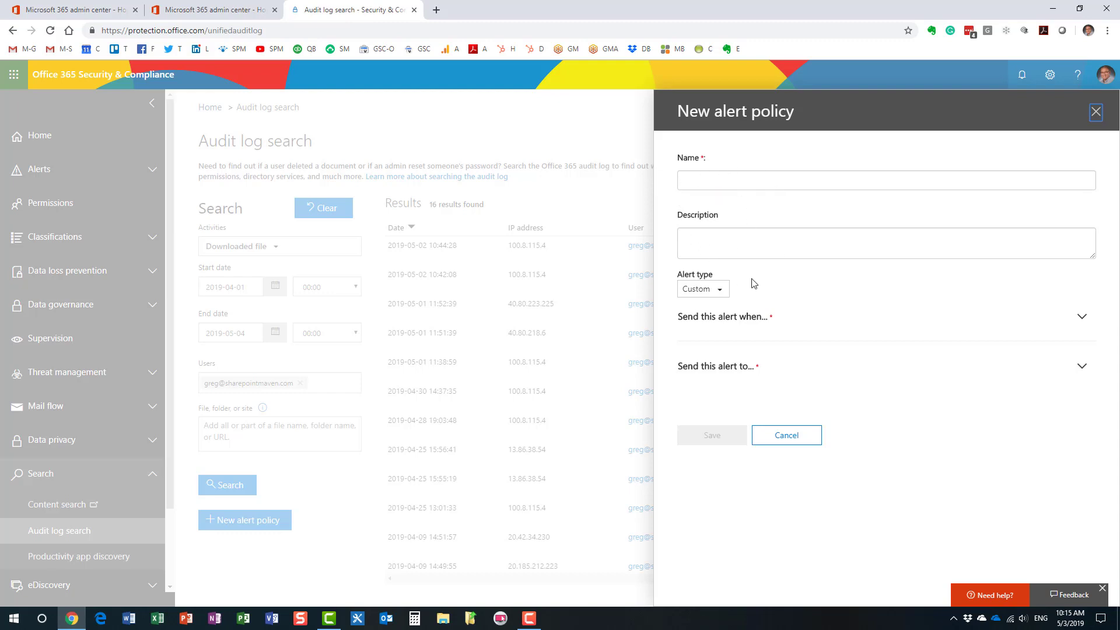
# Step: Keep the alert type Custom and add Deleted file to the alert's triggering activities
pyautogui.click(723, 294)
pyautogui.click(725, 297)
pyautogui.click(1082, 325)
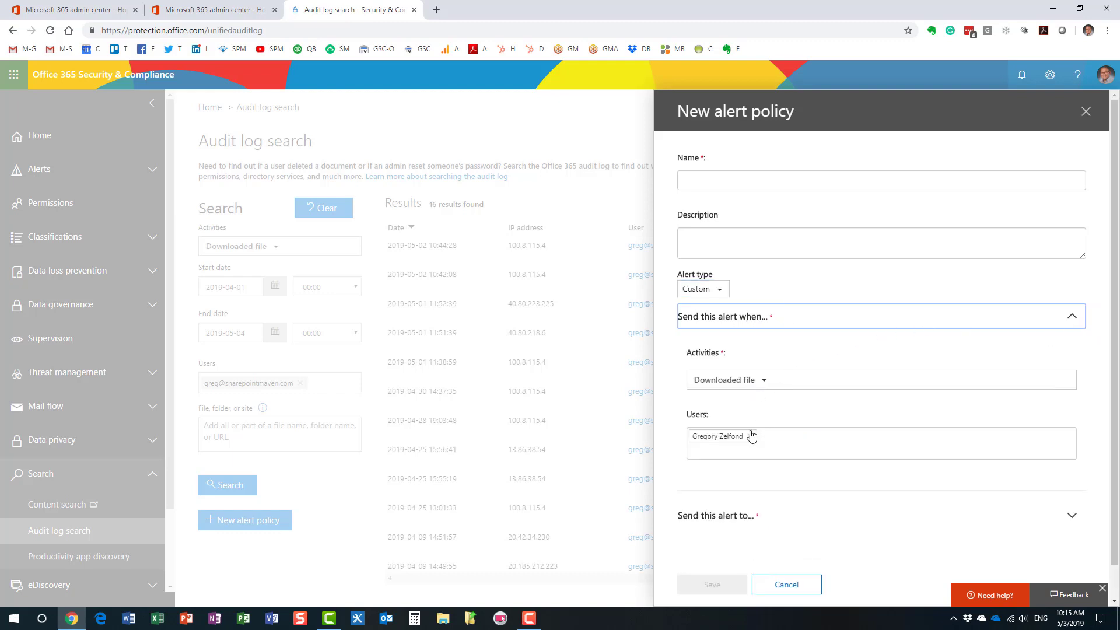
pyautogui.click(765, 384)
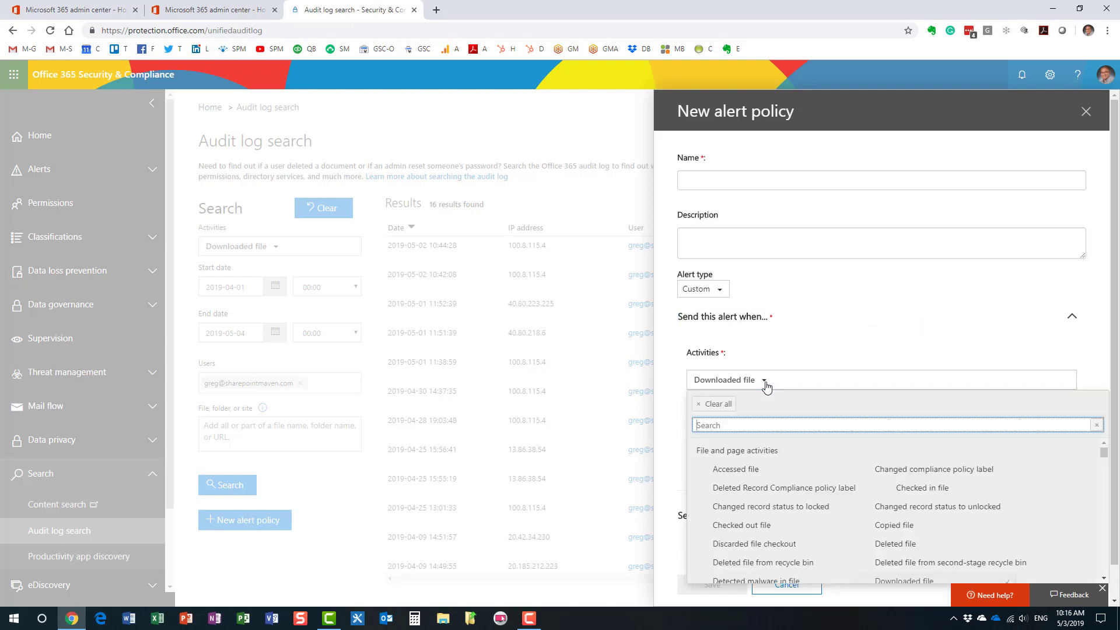
pyautogui.click(898, 543)
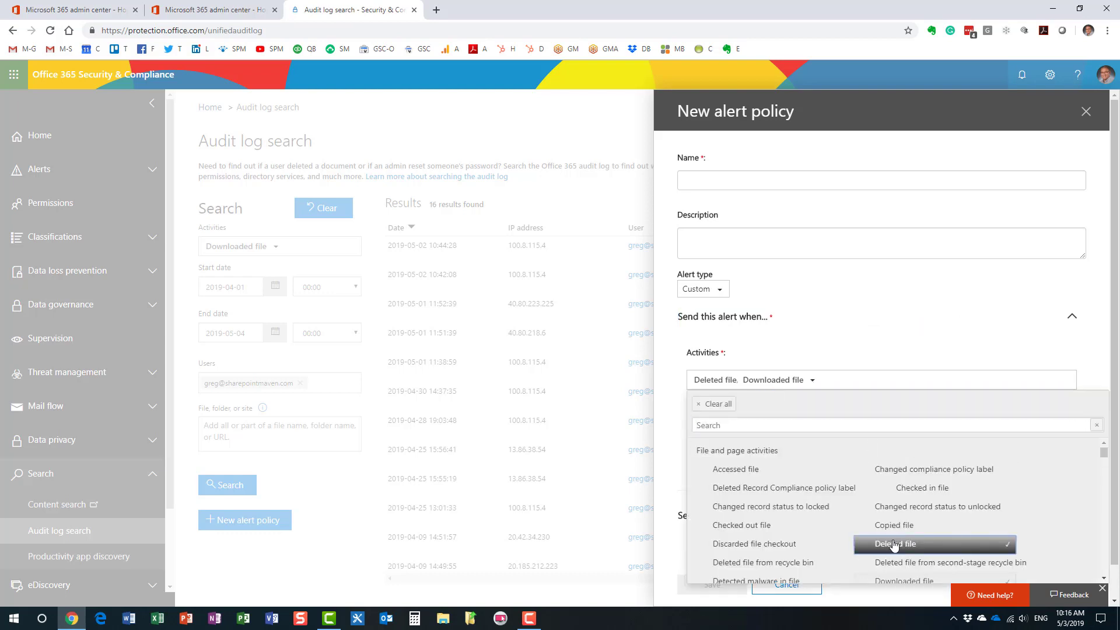
pyautogui.click(843, 349)
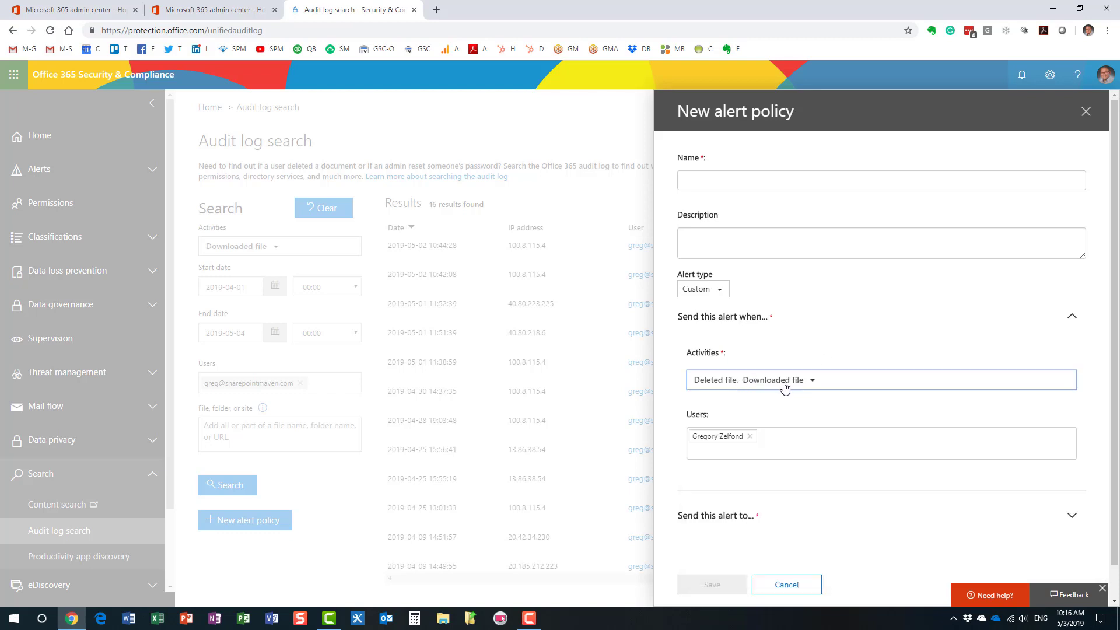
# Step: Add the searched user as the alert's recipient
pyautogui.click(748, 517)
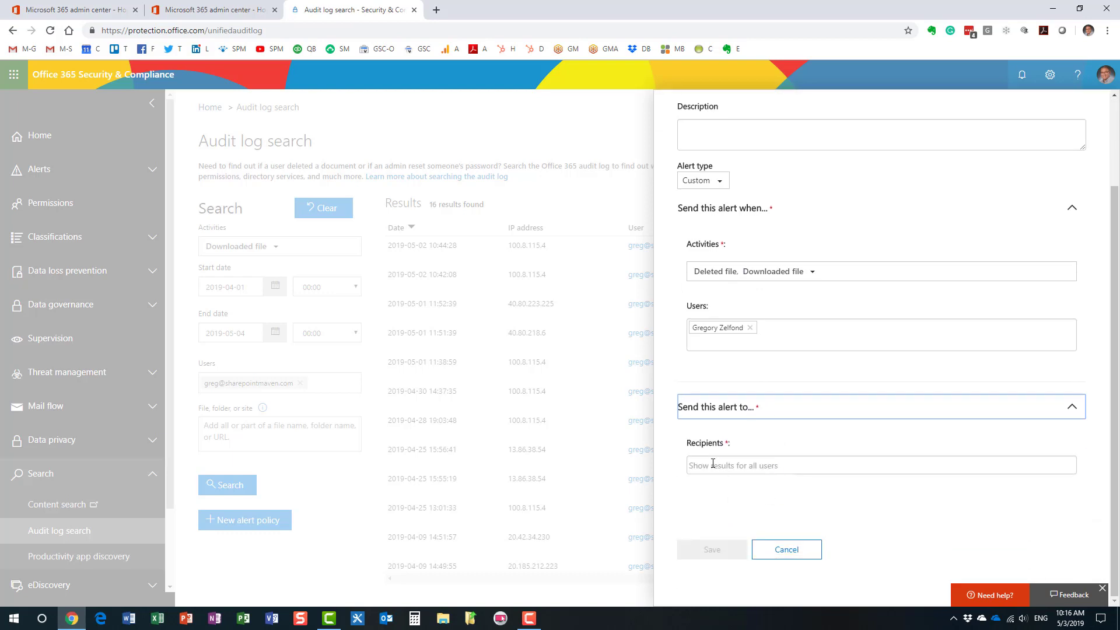
pyautogui.click(712, 464)
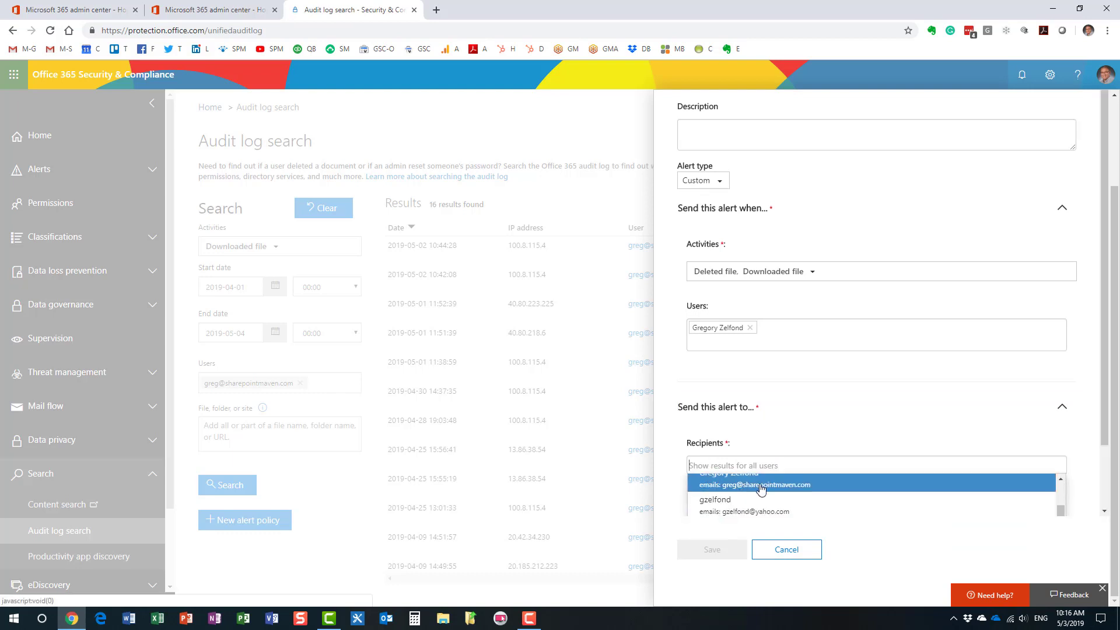
pyautogui.click(760, 488)
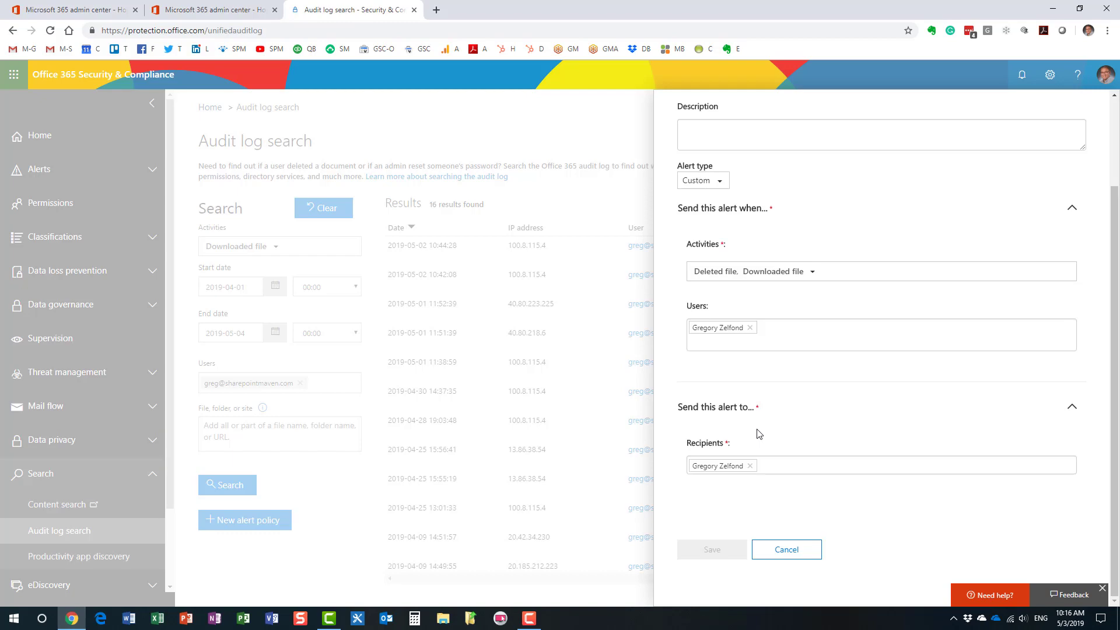
pyautogui.click(785, 551)
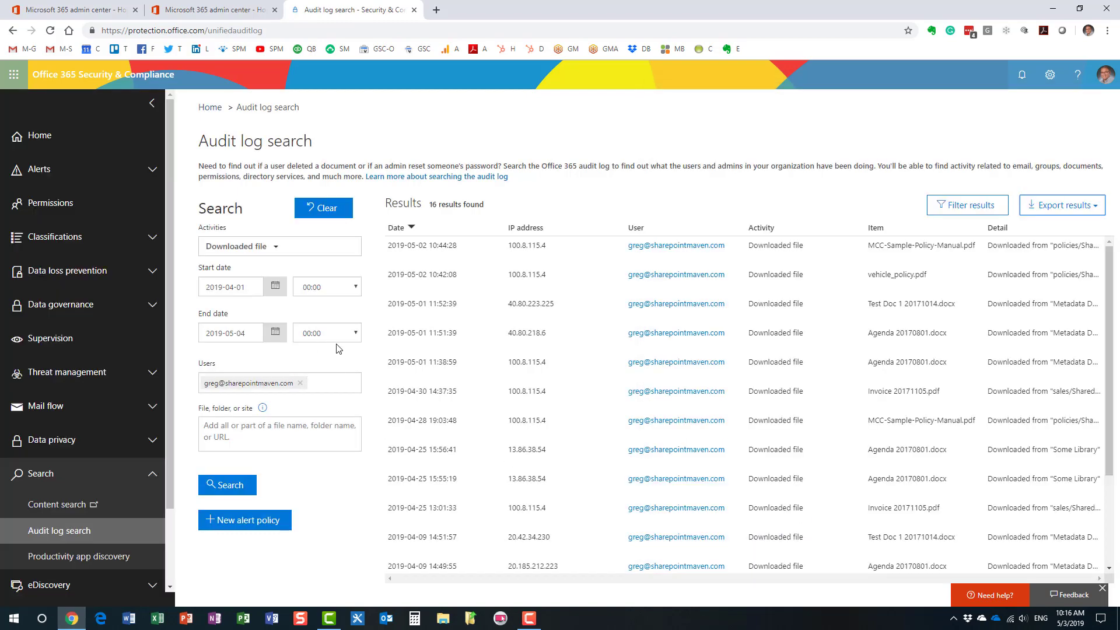